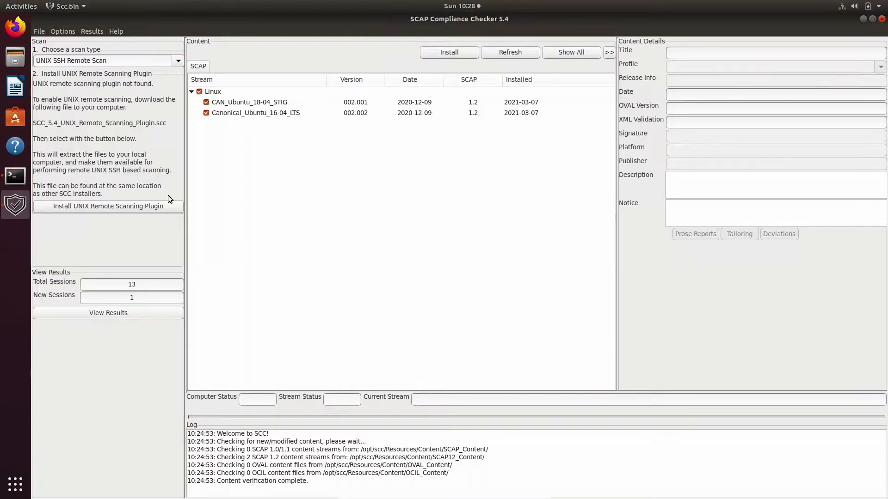
- Install the UNIX Remote Scanning Plugin from the SCC_5.4 .scc file in sf_Desktop
left_click(159, 206)
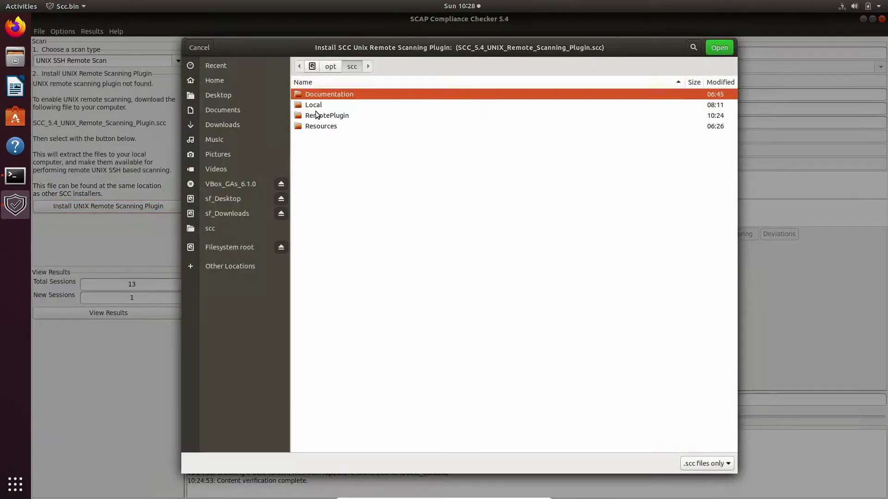
left_click(238, 200)
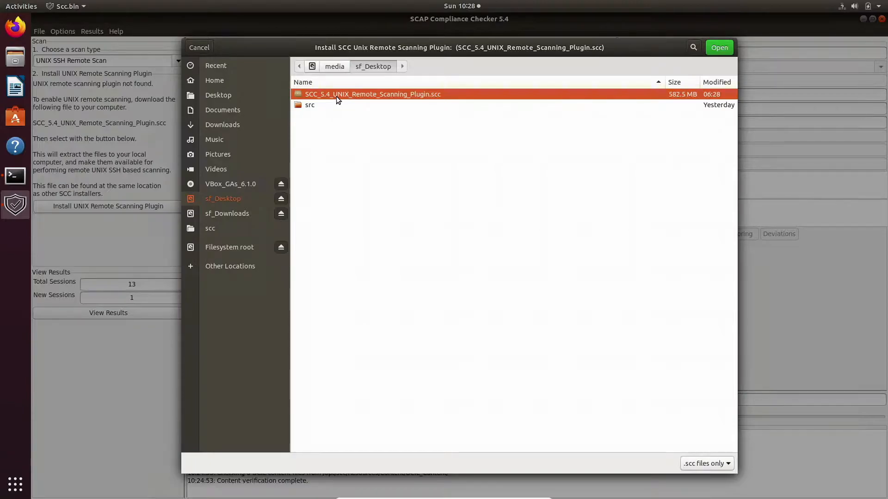
double_click(337, 96)
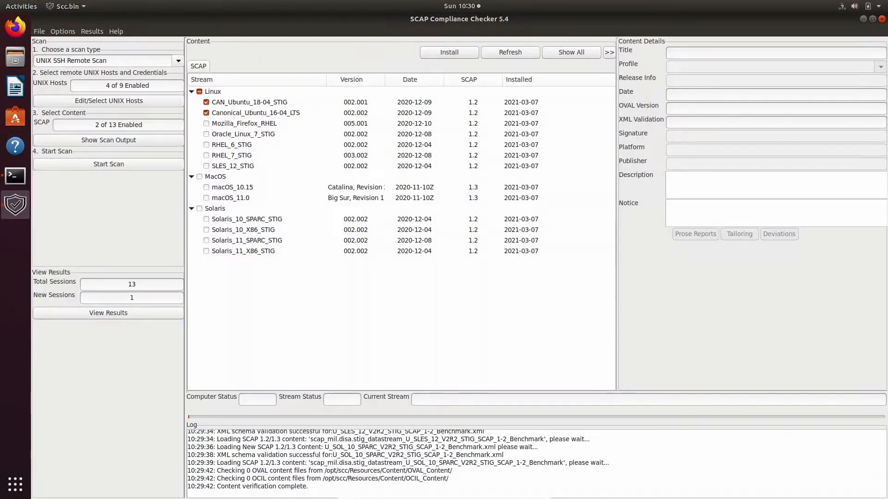
left_click(67, 40)
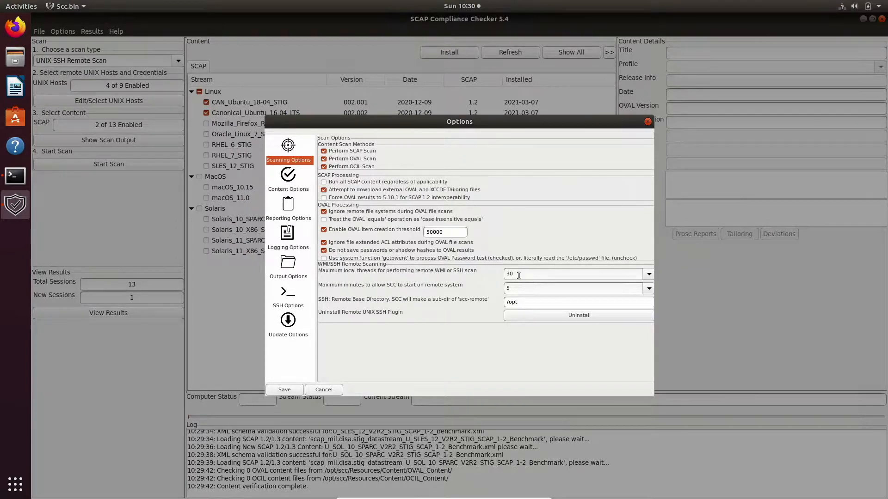
- Keep maximum local threads at 30, review Output Options, and save the Options dialog
left_click(650, 276)
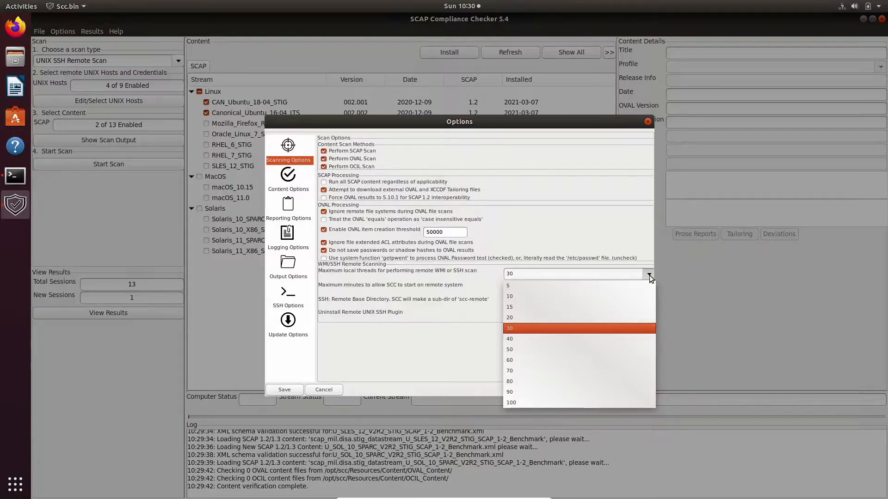
left_click(478, 282)
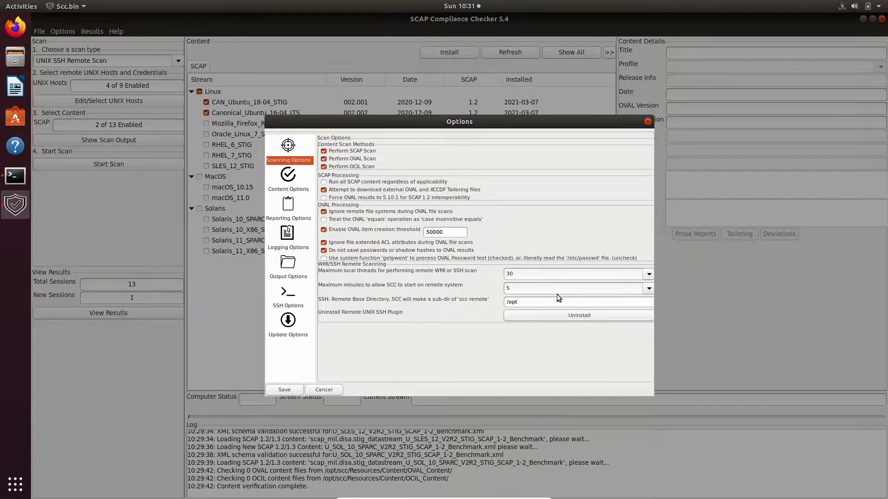
left_click(290, 267)
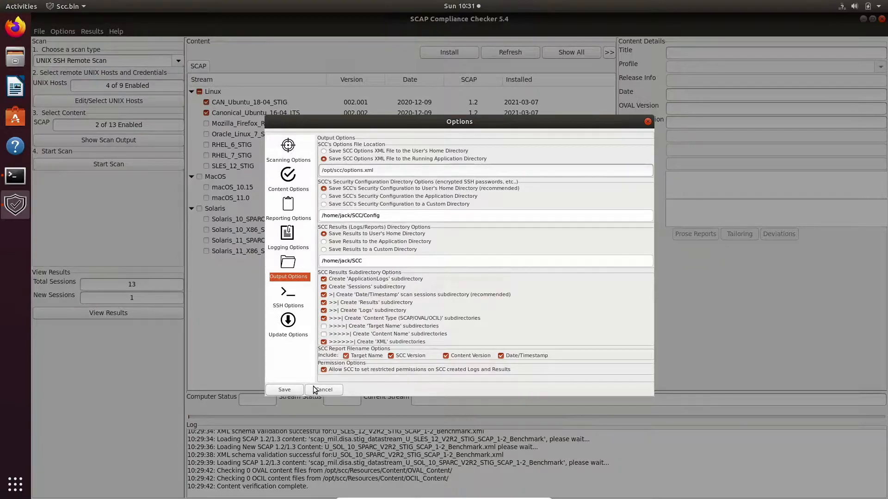
left_click(298, 389)
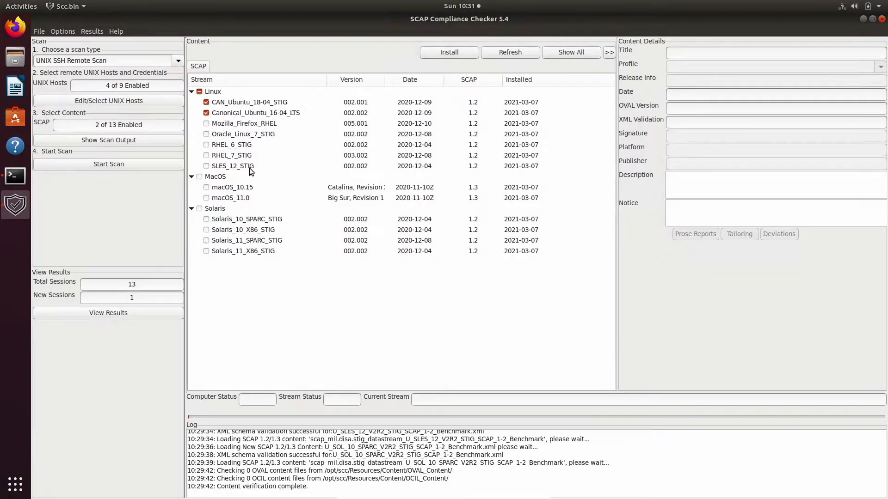
- Enable all 13 SCAP content streams with Select All, then edit the UNIX hosts
right_click(227, 137)
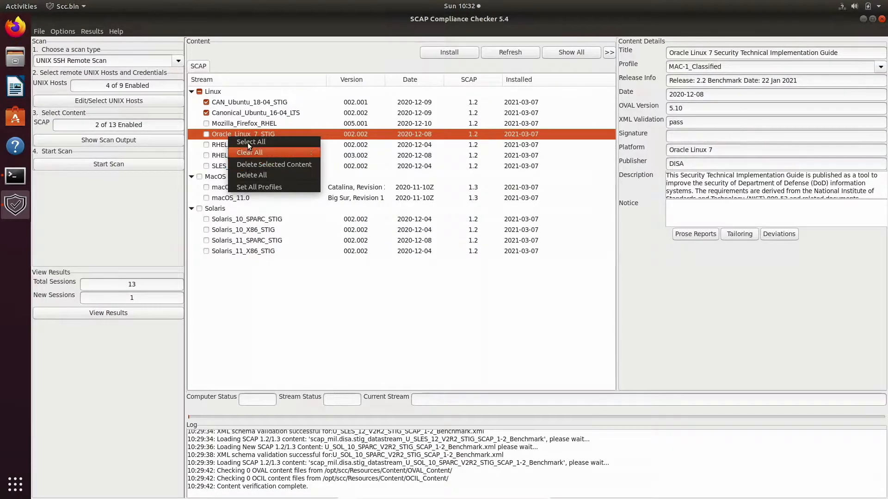
left_click(248, 140)
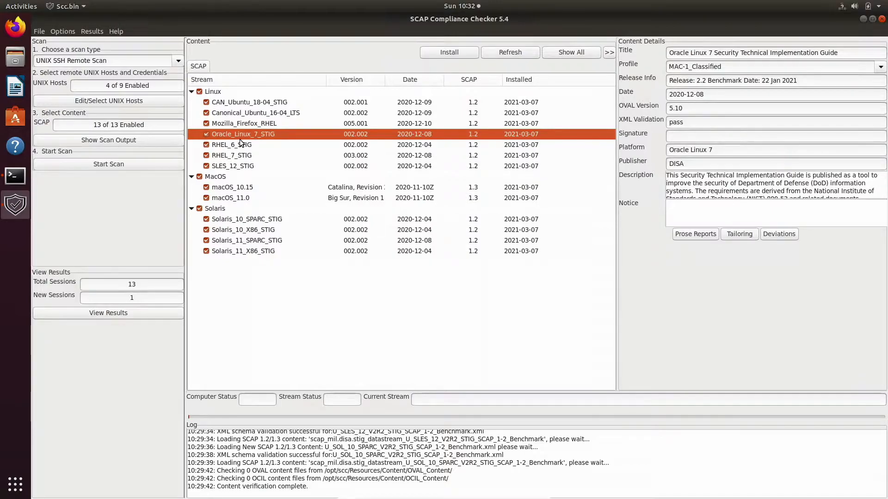
left_click(146, 101)
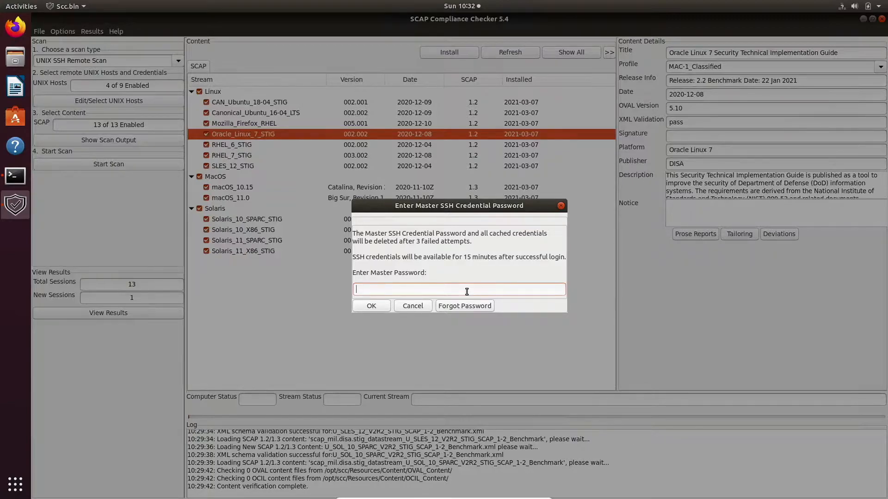
- Unlock the UNIX host manager with the master SSH password
type("****************")
left_click(368, 305)
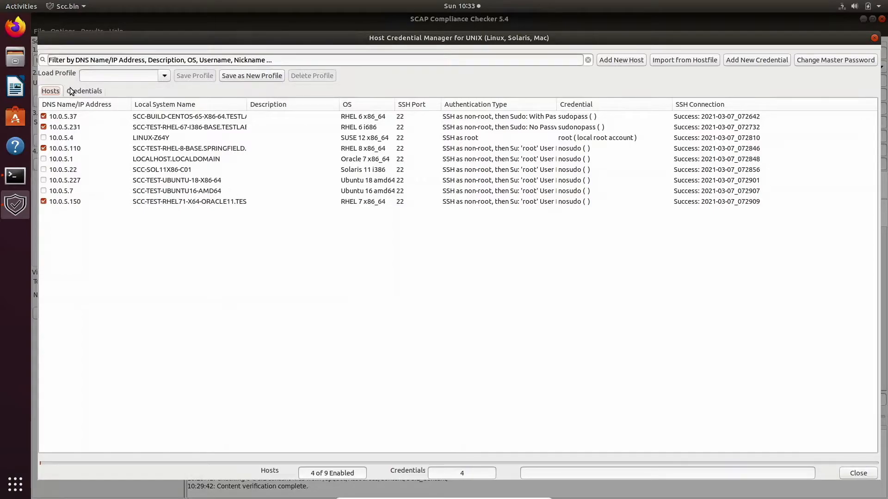
left_click(97, 101)
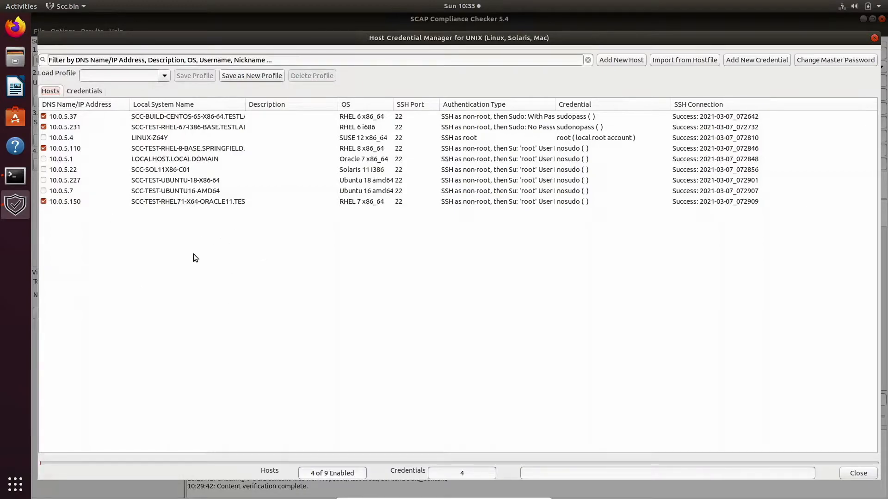
- Delete all nine existing UNIX hosts, keeping the four stored credentials
right_click(235, 248)
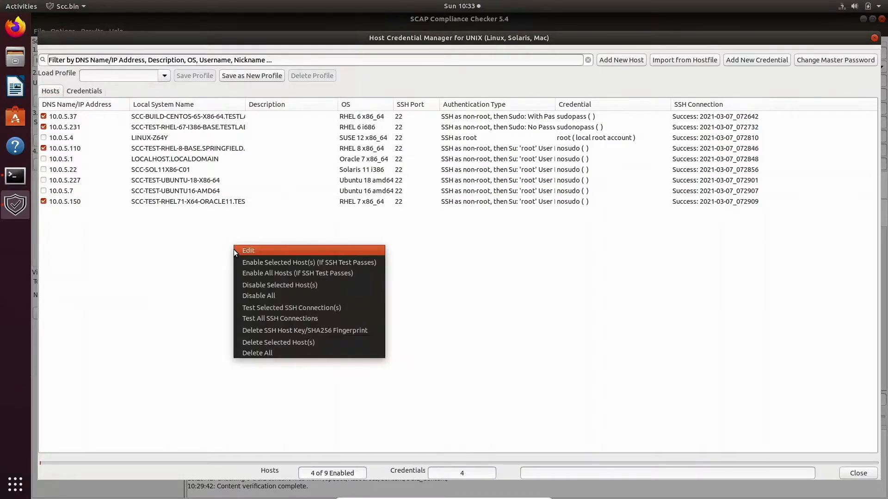
left_click(262, 352)
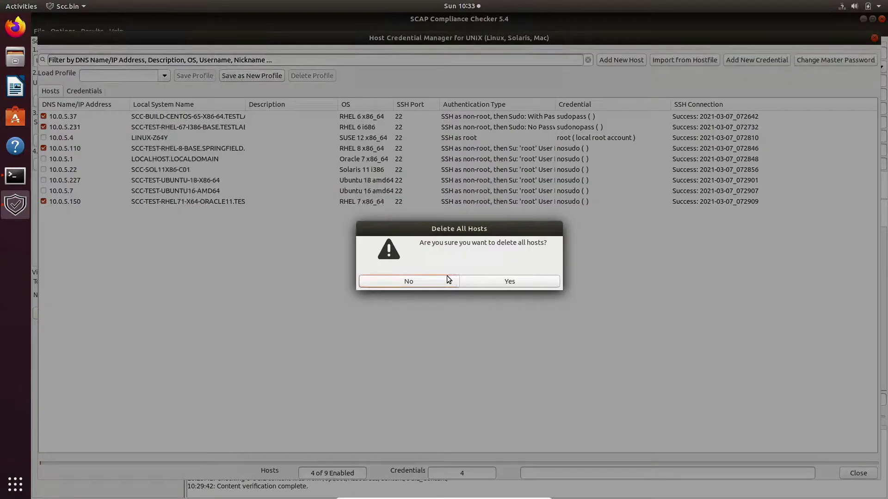
left_click(476, 278)
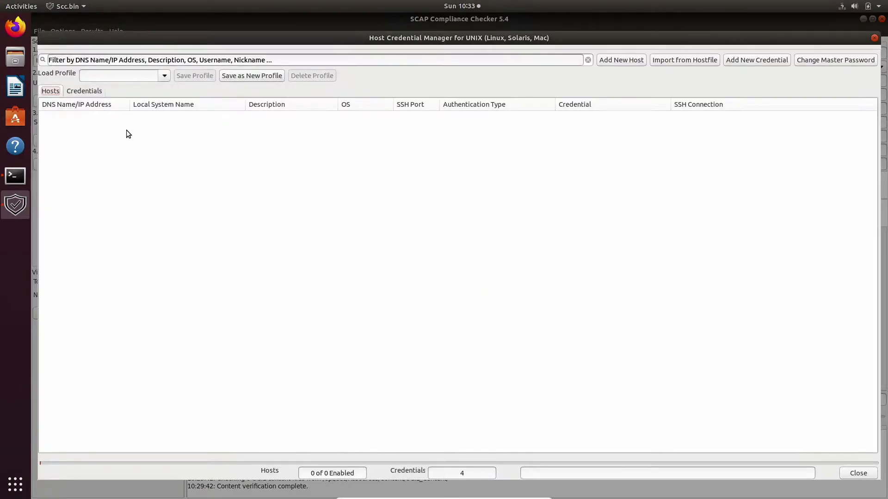
left_click(89, 92)
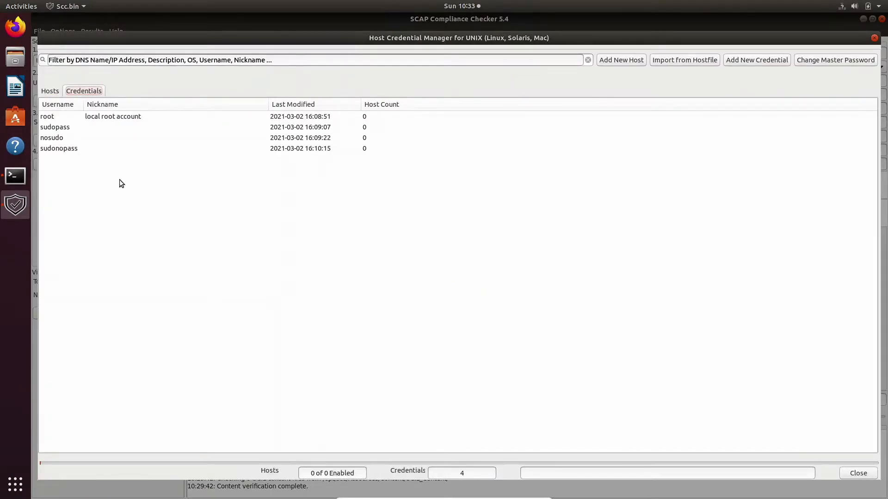
left_click(52, 94)
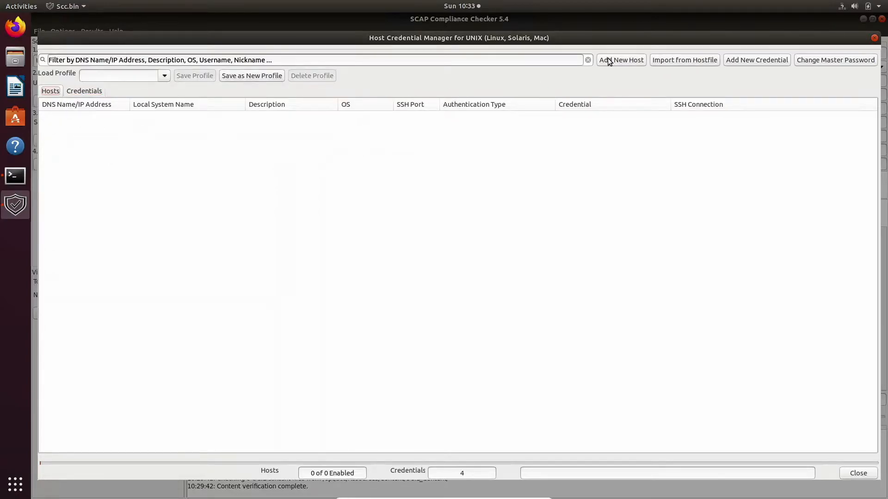
left_click(735, 60)
- Save a new SSH credential nicknamed 'test' with its username, SSH password and su root password
left_click(448, 207)
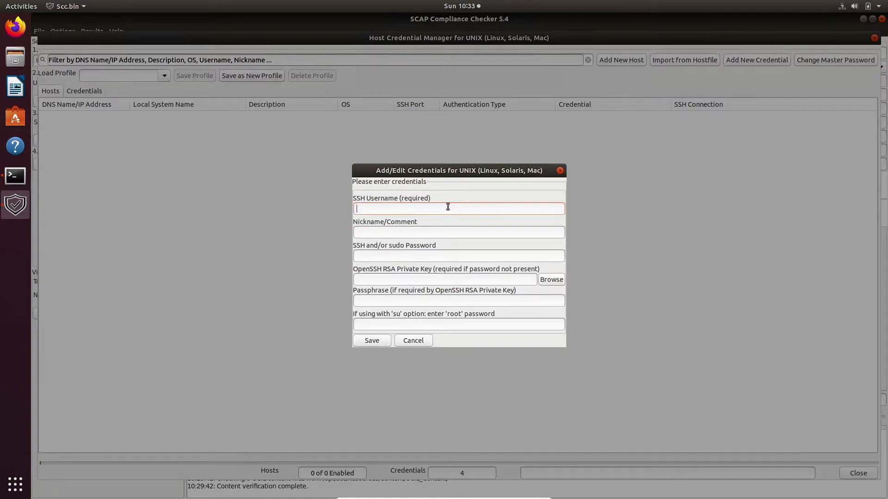
type("fakeuser")
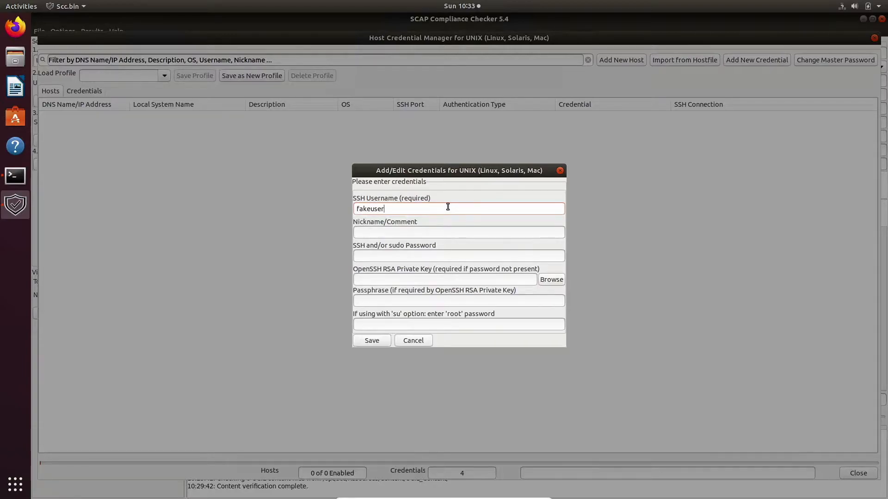
left_click(434, 233)
type("test")
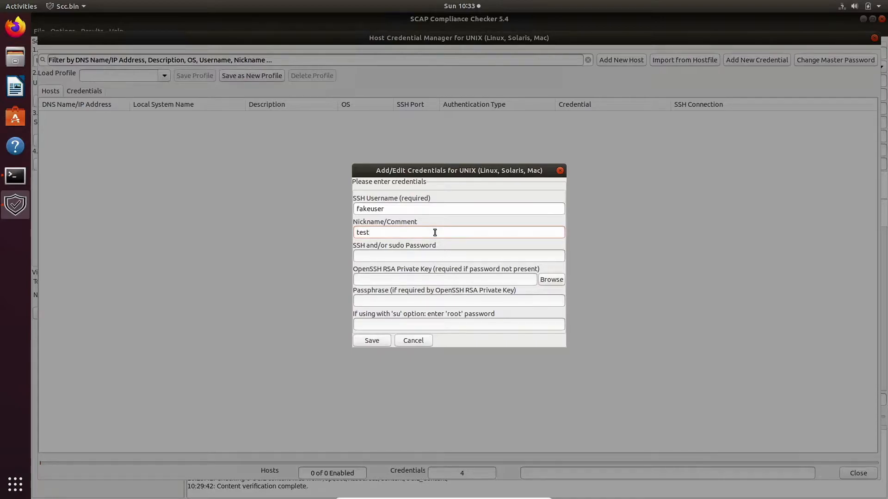
type("••••••••")
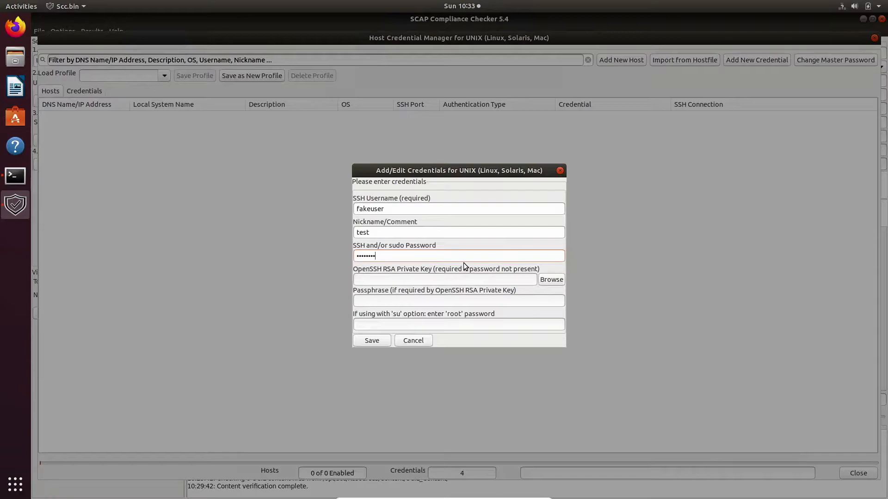
left_click(410, 324)
type("••••••••••••••••")
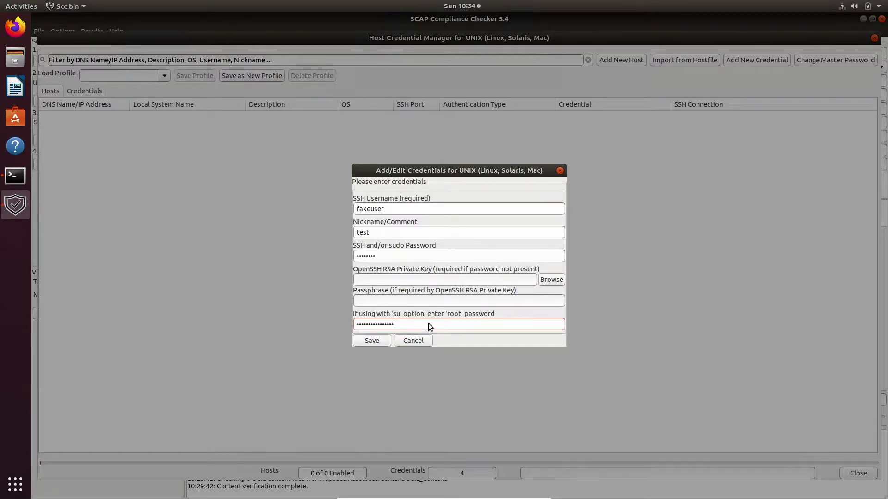
left_click(372, 341)
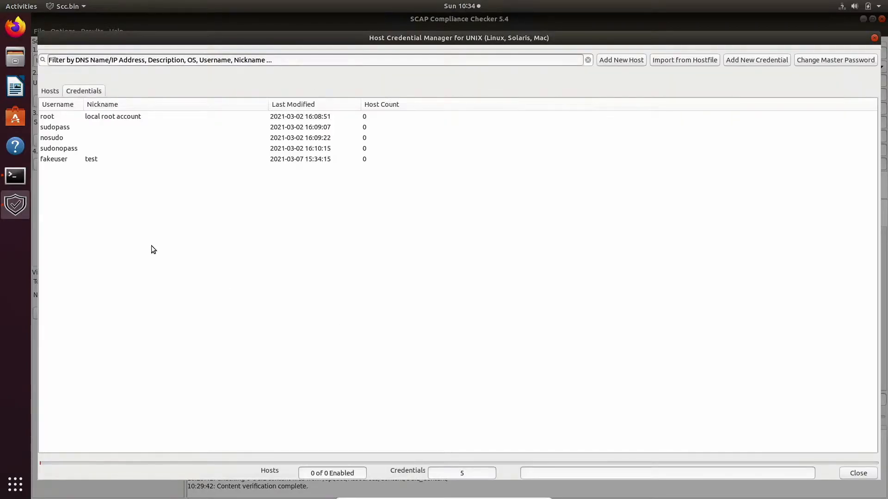
left_click(50, 92)
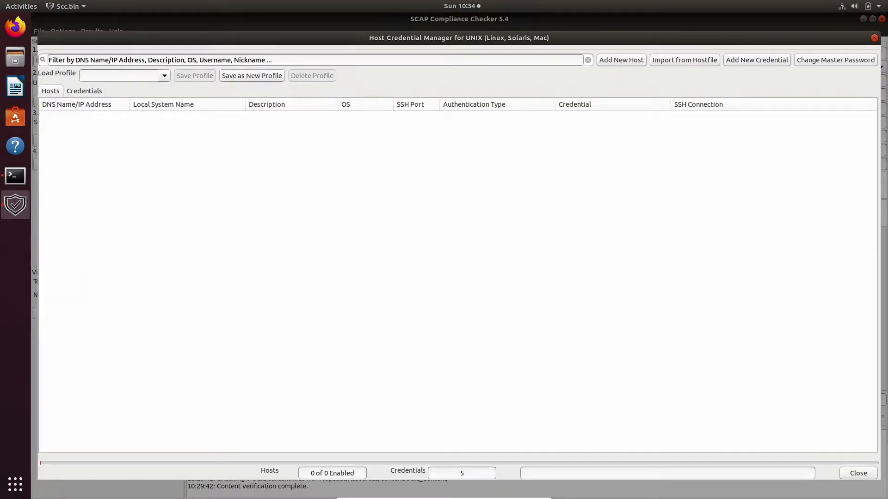
- Add UNIX host 10.0.5.231 with the operating system left on SCC Auto-detect
left_click(631, 63)
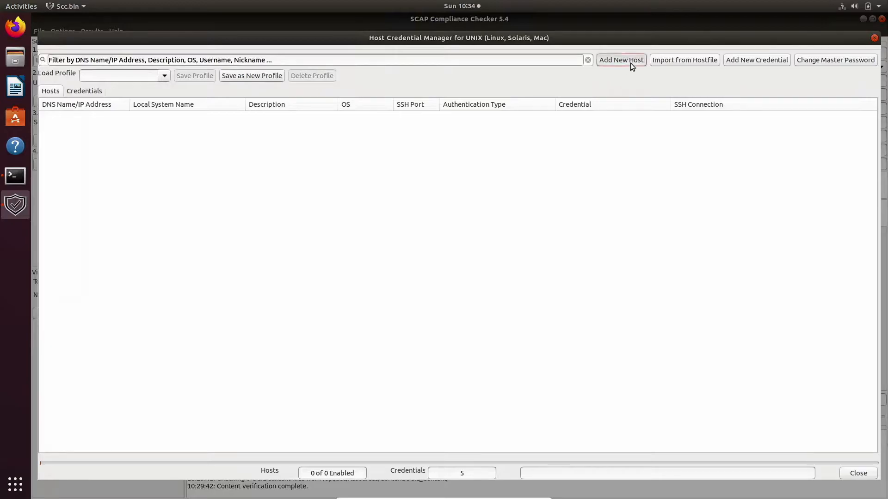
left_click(447, 168)
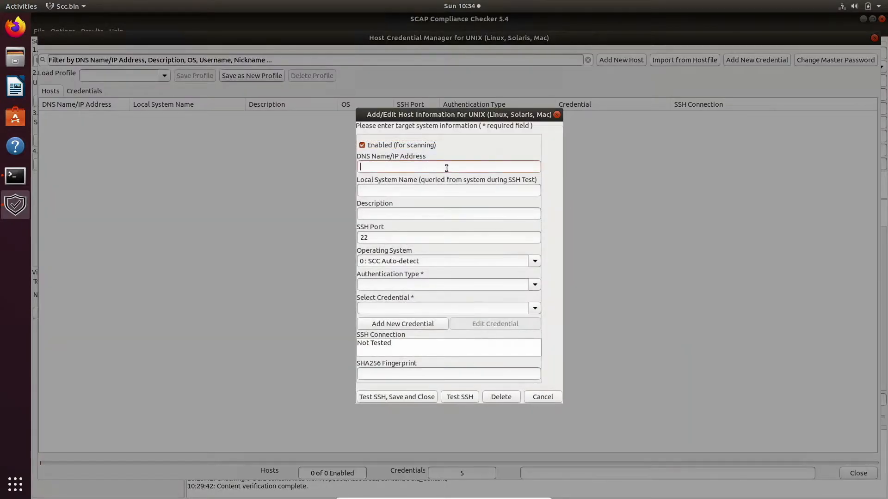
type("10.0.5.231")
left_click(444, 188)
left_click(411, 215)
left_click(536, 262)
left_click(535, 262)
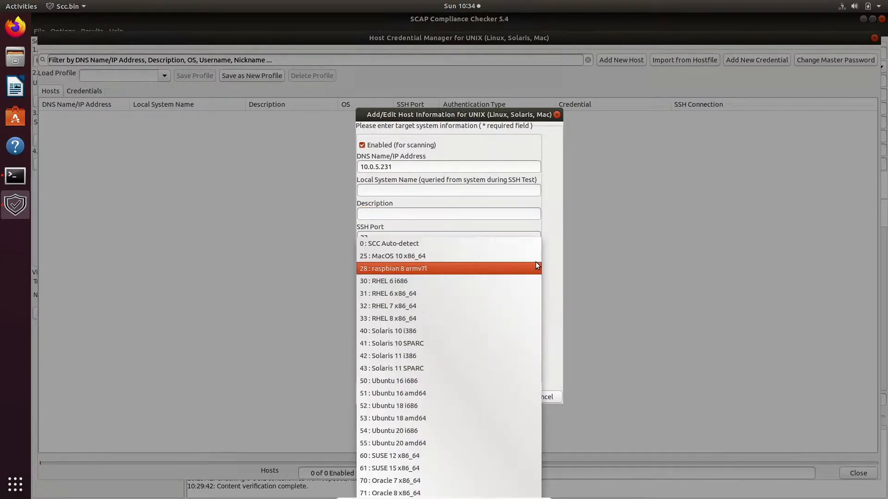
left_click(481, 244)
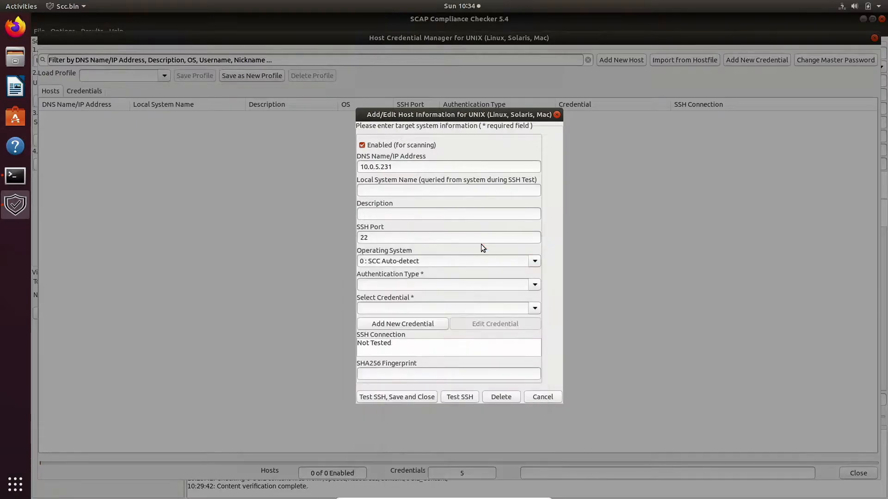
- Use sudo-without-password authentication with sudonopass, pass the SSH test, and trust the host key
left_click(534, 285)
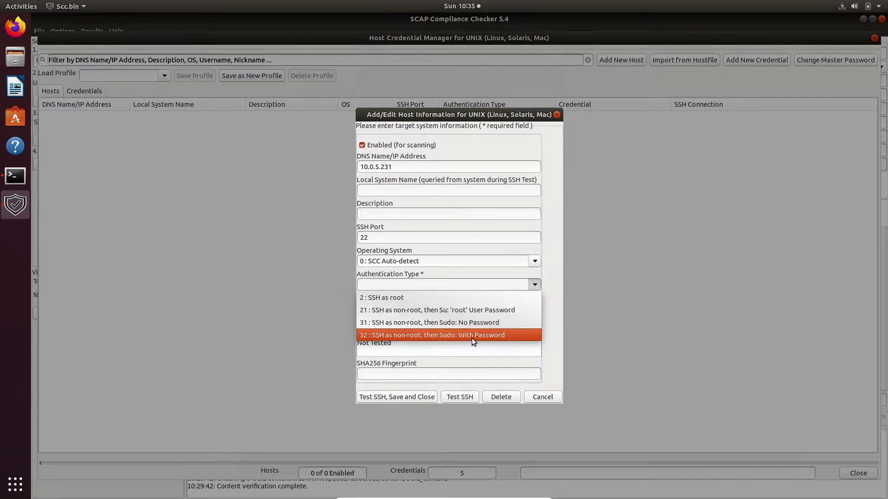
left_click(477, 325)
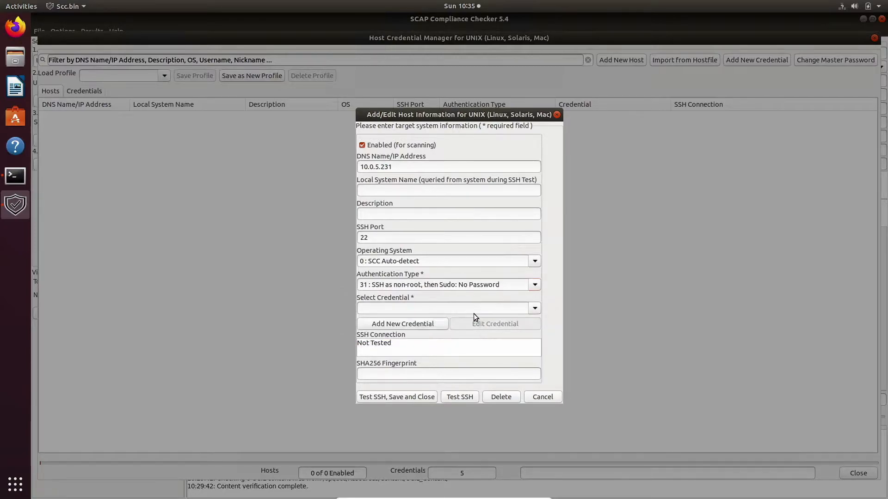
left_click(534, 309)
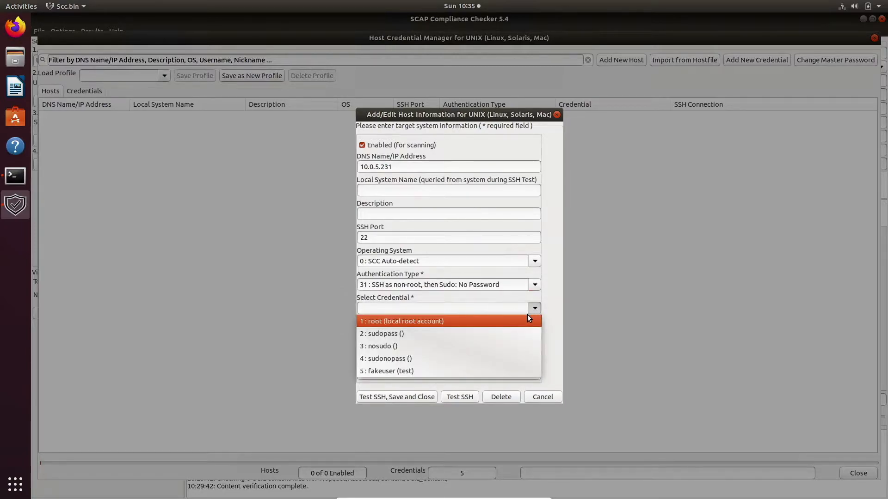
left_click(483, 360)
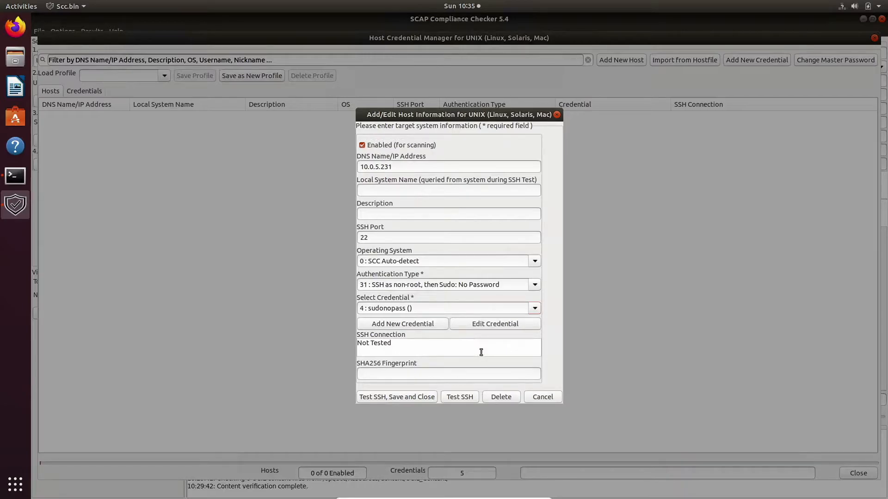
left_click(420, 399)
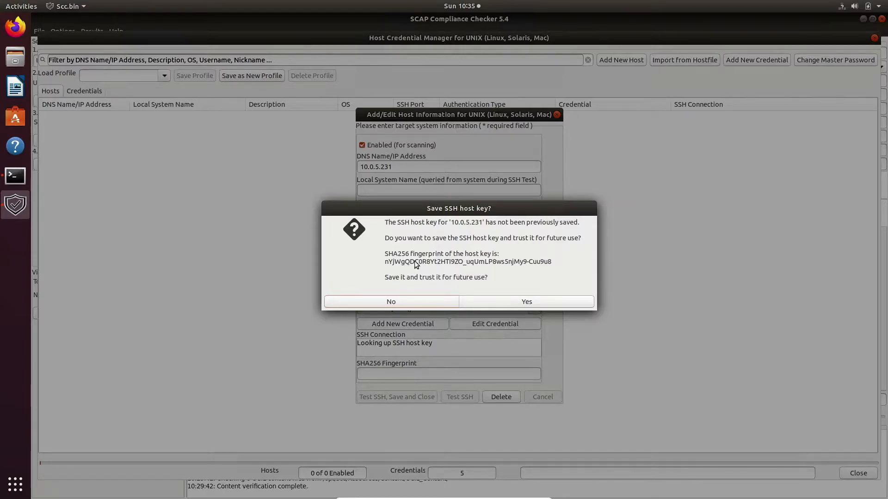
left_click(537, 304)
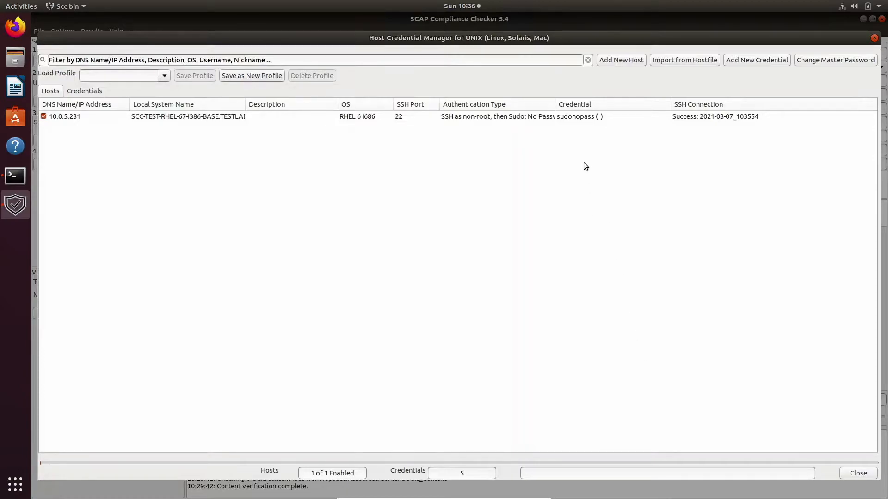
- Import six hosts from sf_Desktop/hosts_for_demo.txt using su-to-root authentication with the nosudo credential
left_click(686, 62)
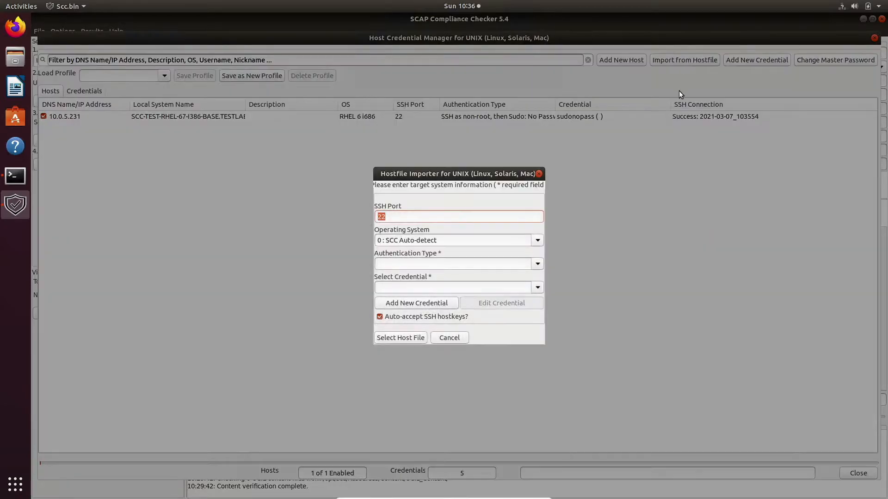
left_click(537, 264)
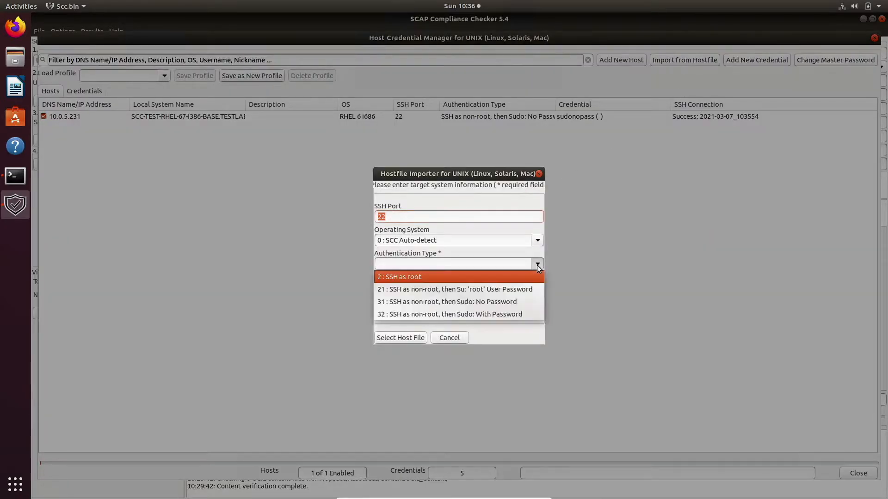
left_click(525, 290)
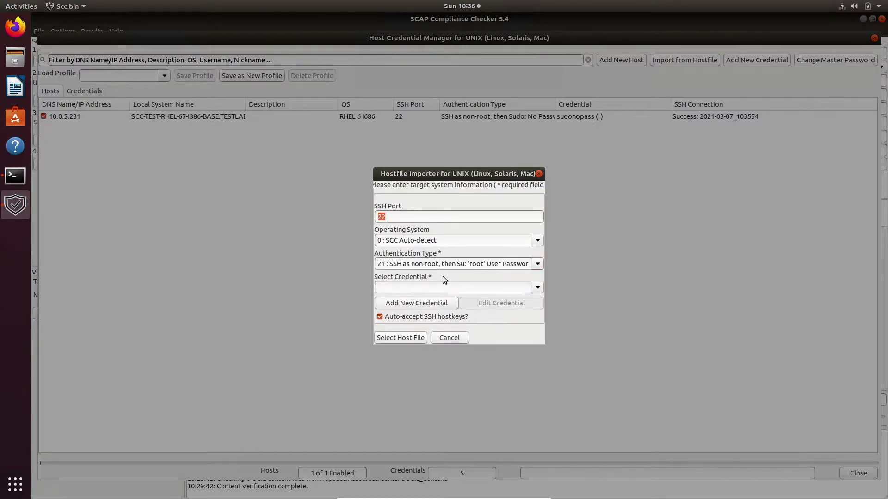
left_click(538, 287)
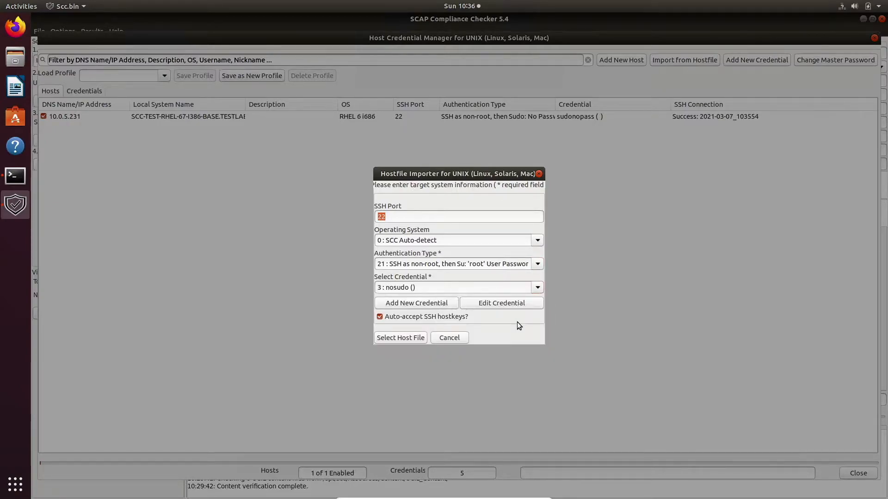
left_click(423, 338)
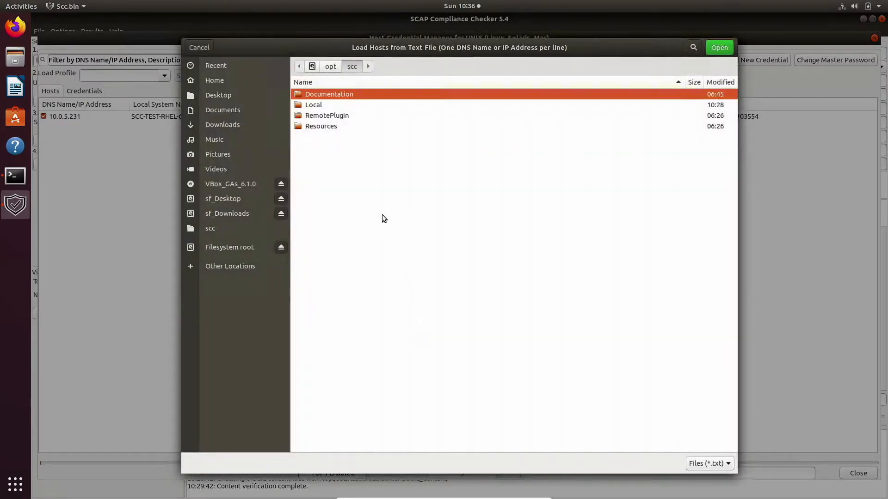
left_click(233, 215)
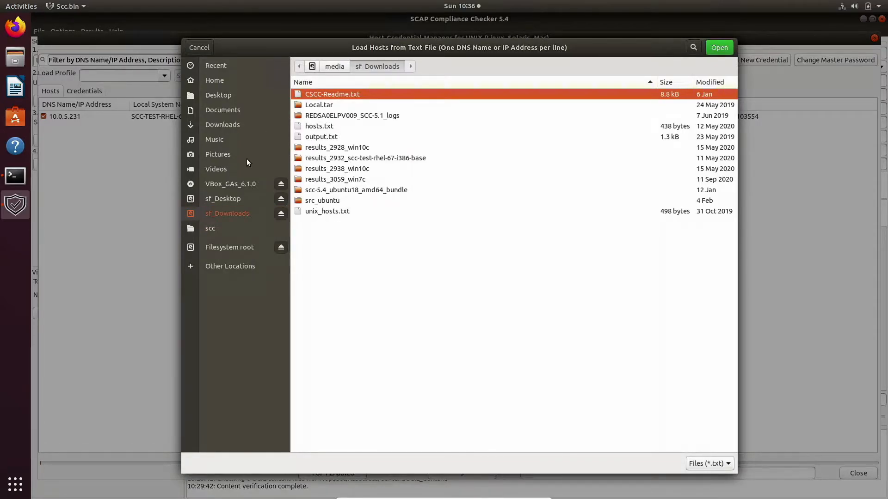
left_click(243, 198)
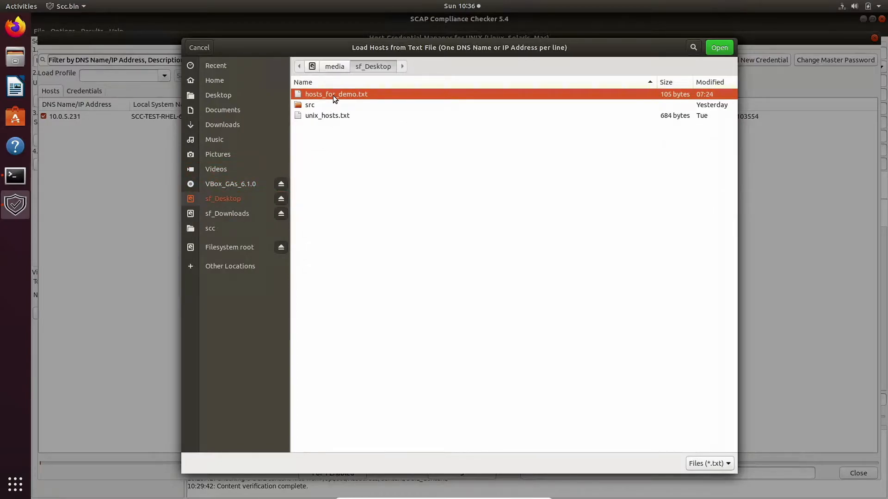
double_click(334, 95)
left_click(473, 312)
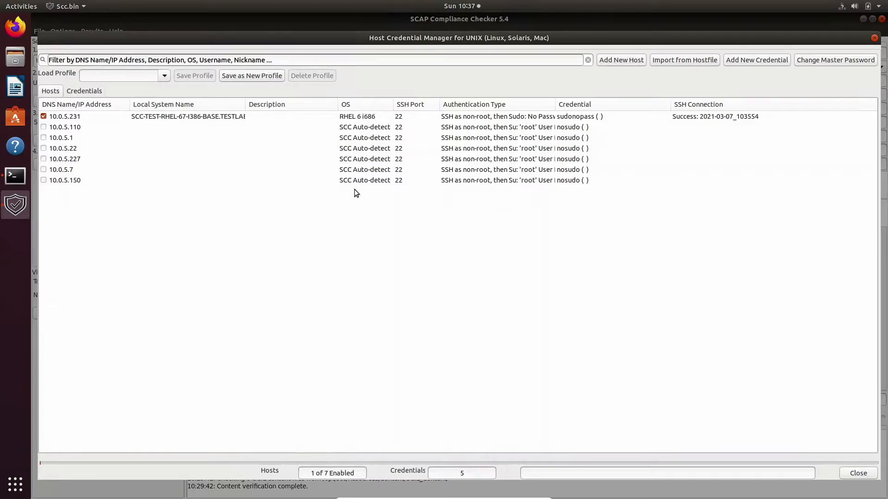
left_click(89, 131)
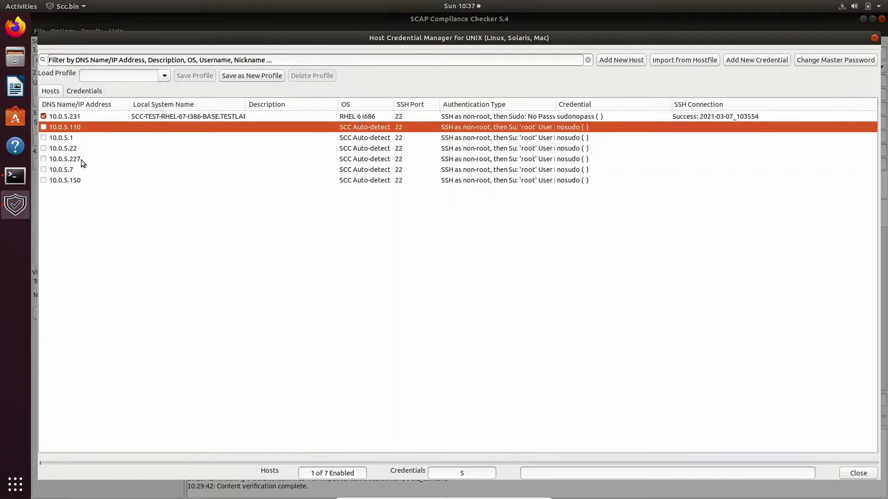
- Select the imported hosts through 10.0.5.150 and enable all whose SSH test passes
left_click(76, 180, "shift")
right_click(77, 181)
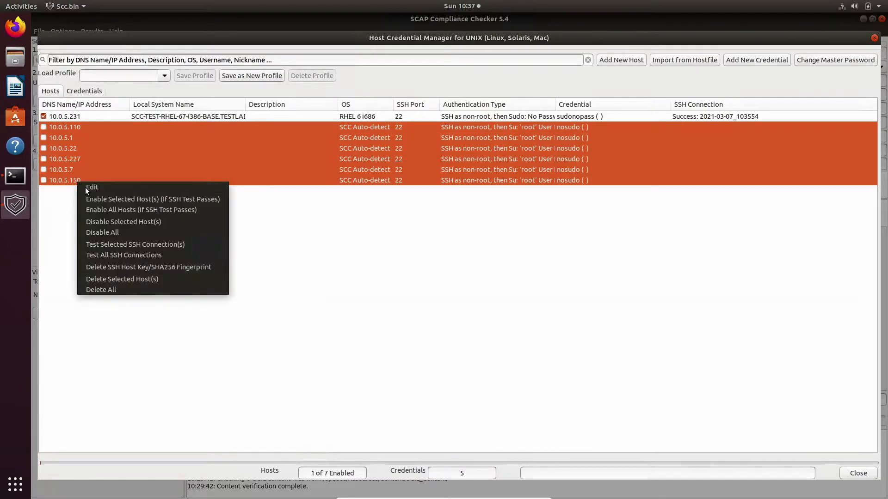
left_click(100, 209)
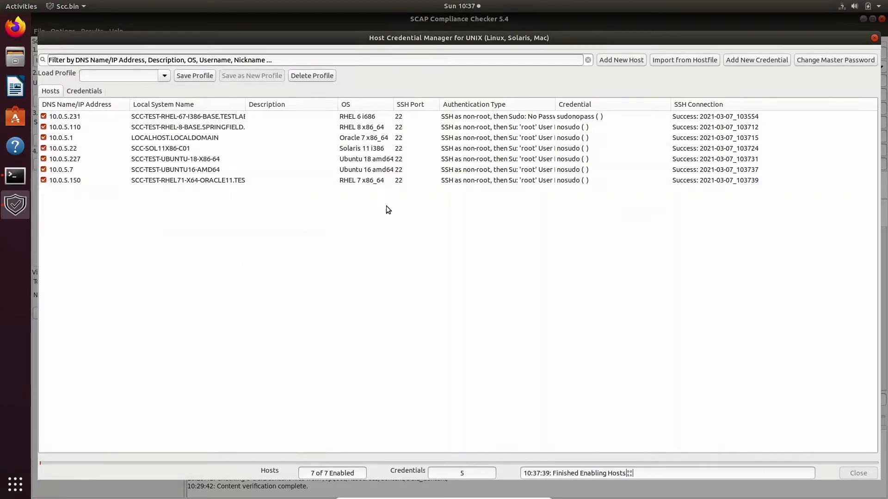
- Start a new UNIX host with address 10.0.5.37
left_click(621, 60)
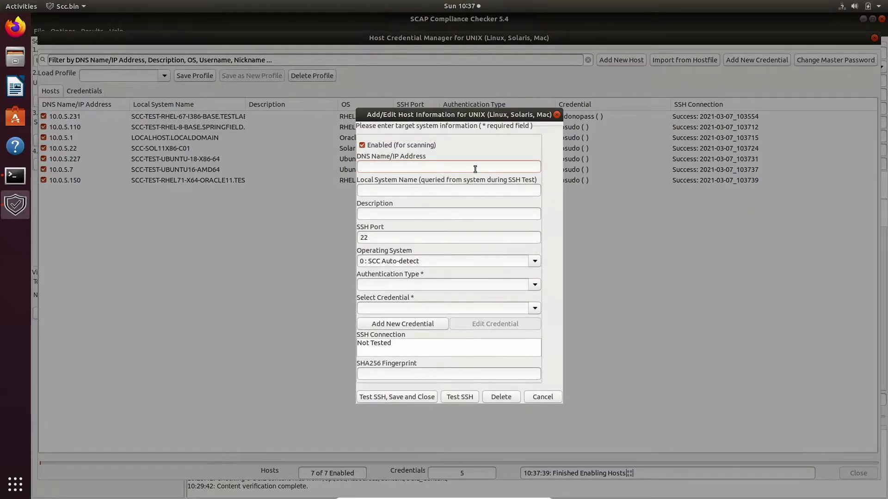
type("10")
type("0.5")
key("BackSpace")
key("BackSpace")
key("BackSpace")
type("0.5.37")
- Try sudo-with-password authentication using the test credential; the SSH test fails, so check the error log
left_click(534, 285)
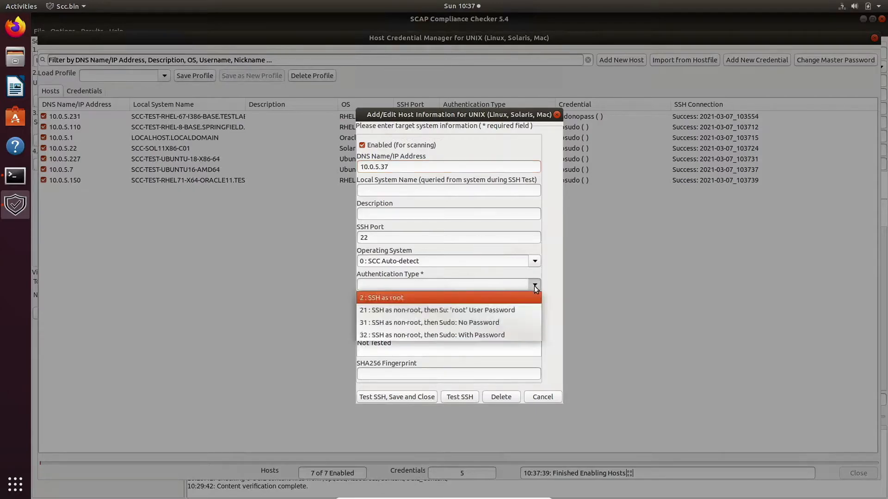
left_click(501, 334)
left_click(534, 309)
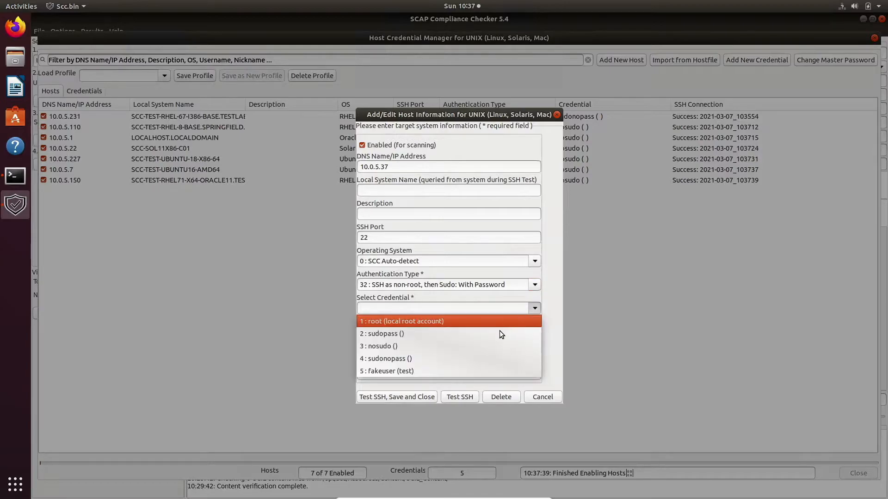
left_click(478, 371)
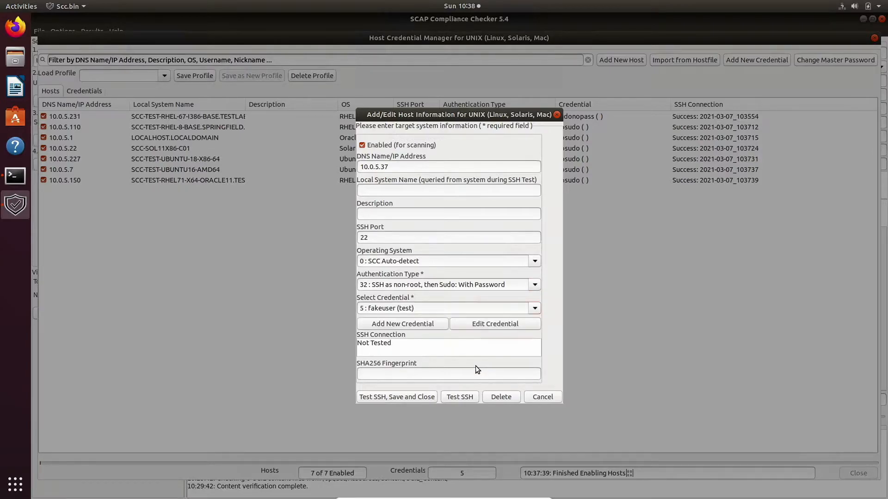
left_click(462, 398)
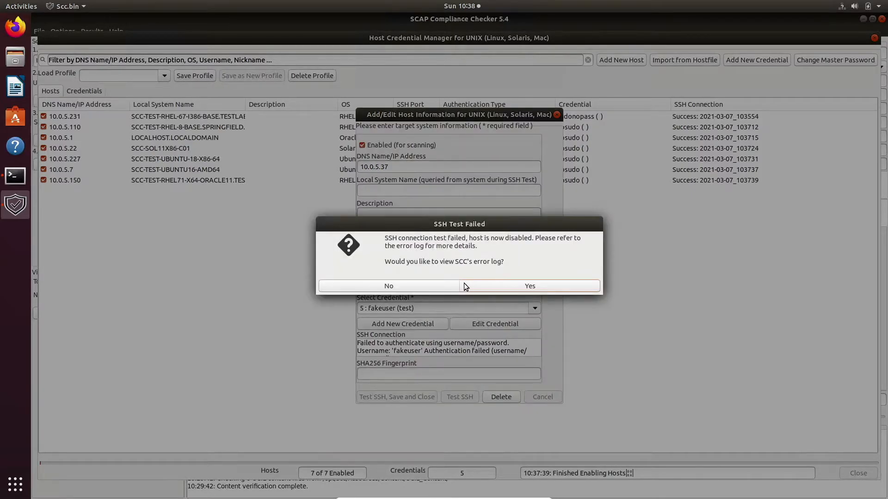
left_click(481, 285)
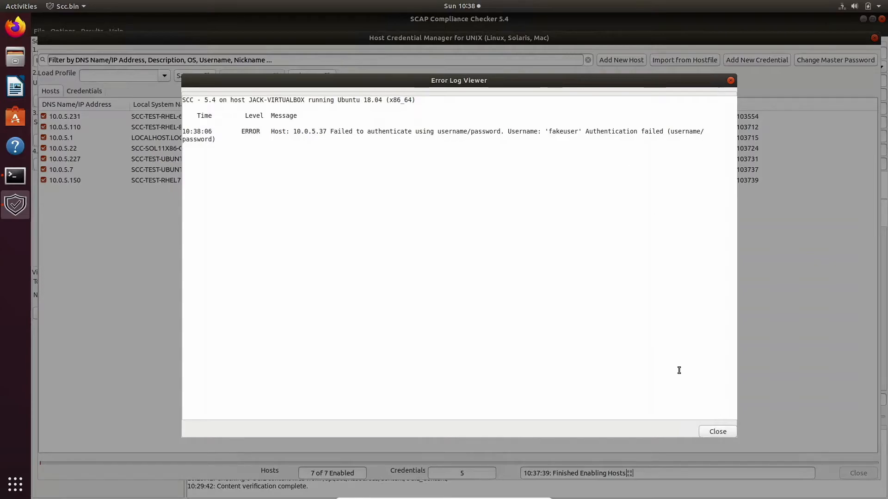
left_click(725, 432)
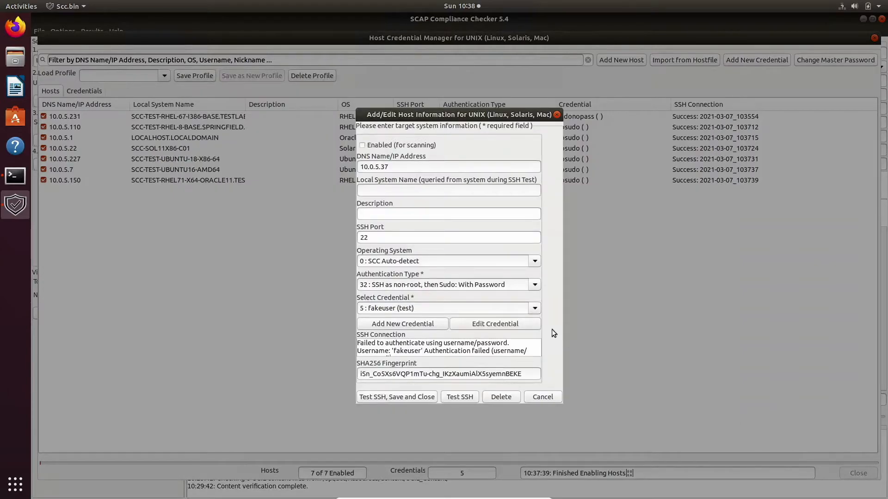
- Switch 10.0.5.37 to the sudopass credential, pass the SSH test and save it
left_click(535, 308)
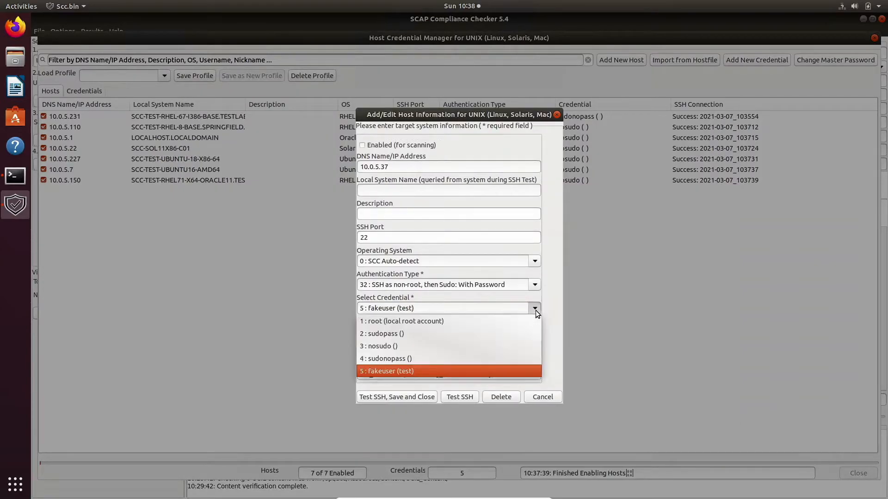
left_click(512, 334)
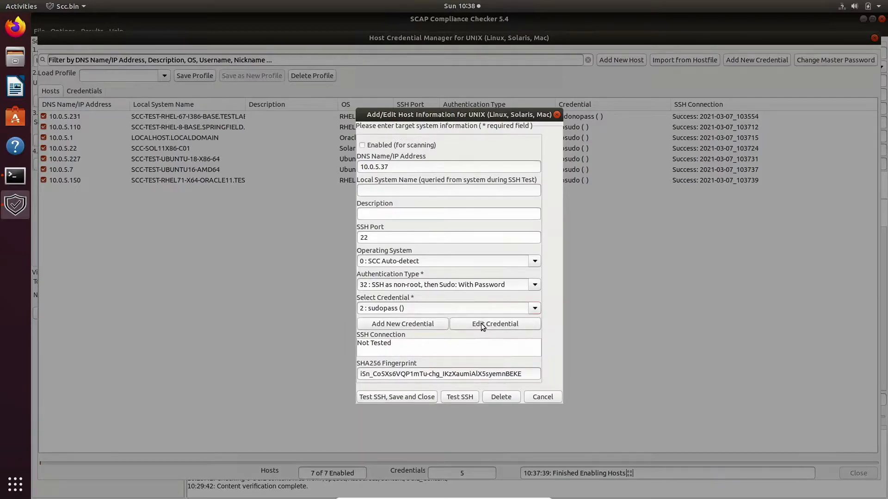
left_click(416, 399)
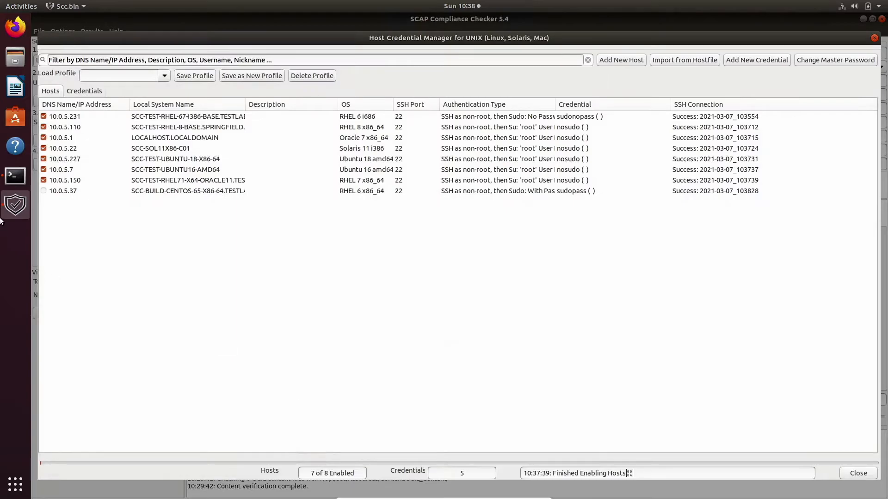
- Enable host 10.0.5.37, then review host 10.0.5.227's settings without changing them
left_click(44, 192)
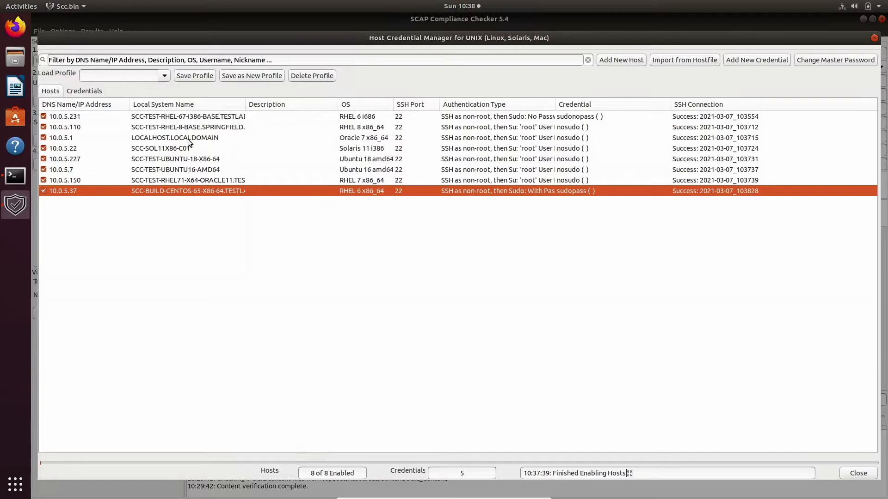
right_click(312, 163)
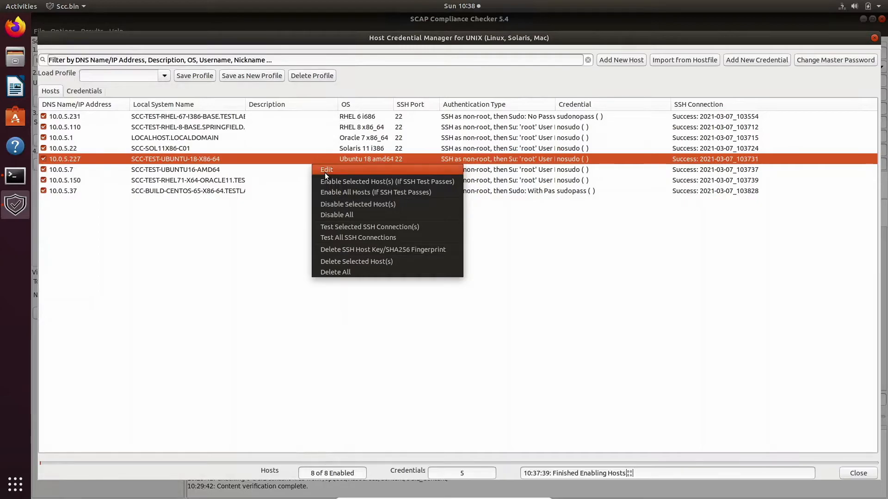
left_click(325, 174)
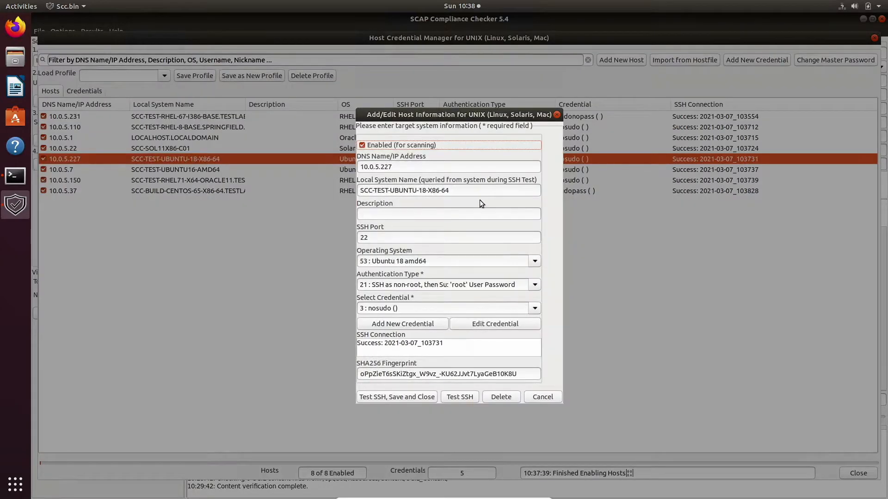
left_click(542, 399)
right_click(429, 152)
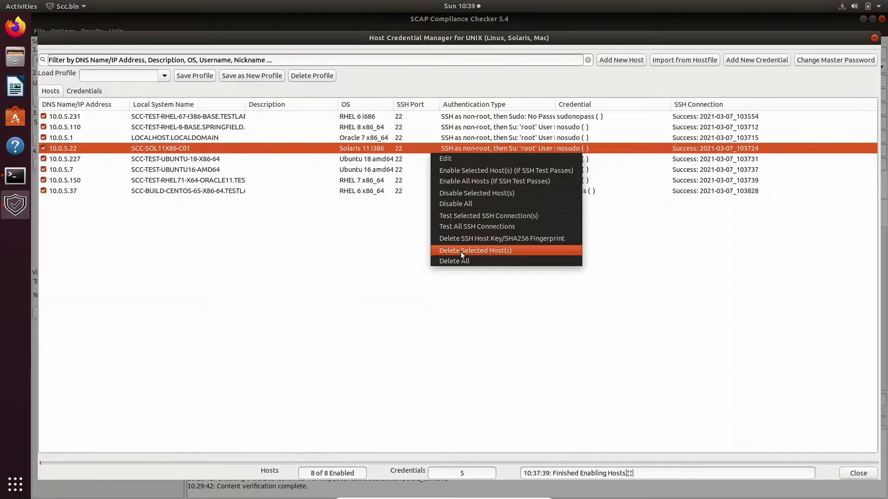
left_click(372, 272)
left_click(81, 92)
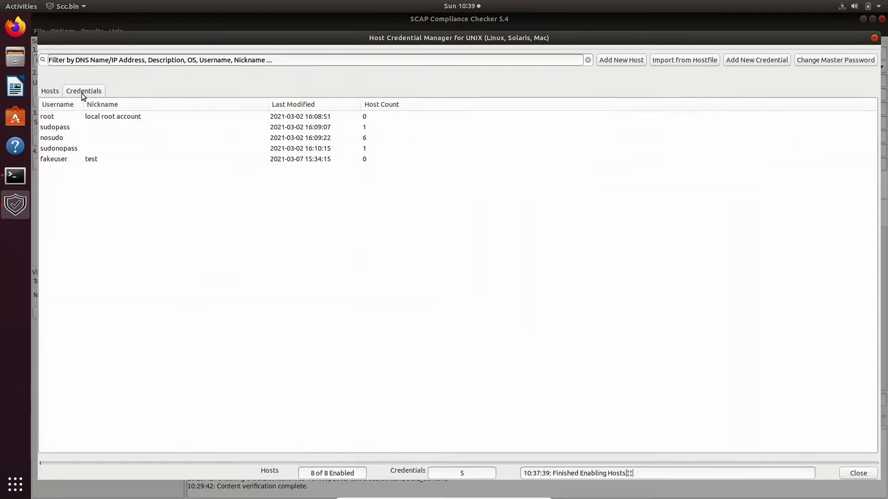
right_click(211, 158)
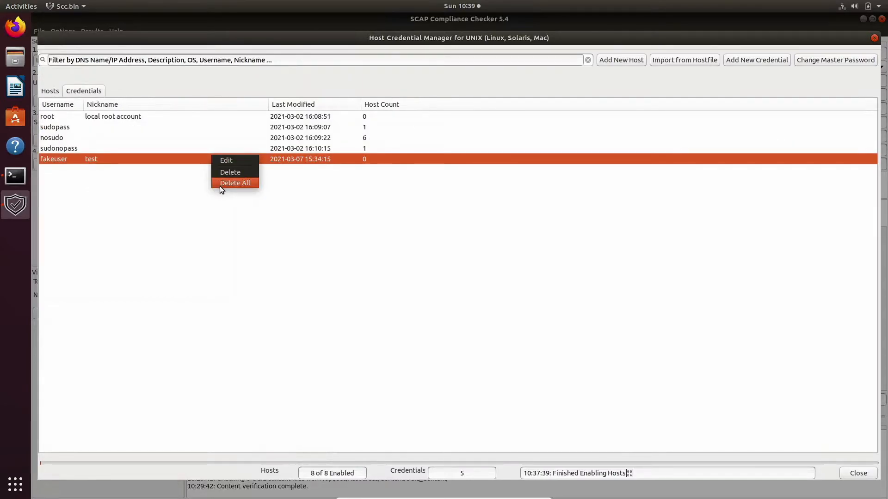
left_click(176, 200)
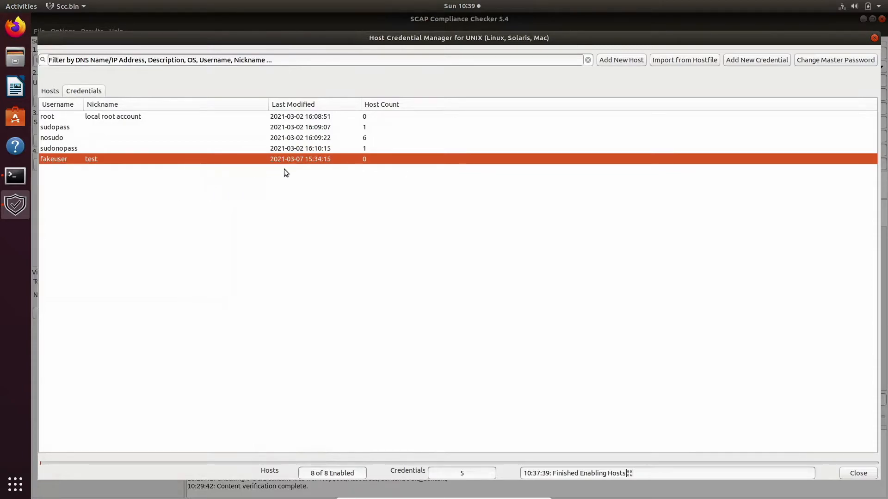
left_click(352, 138)
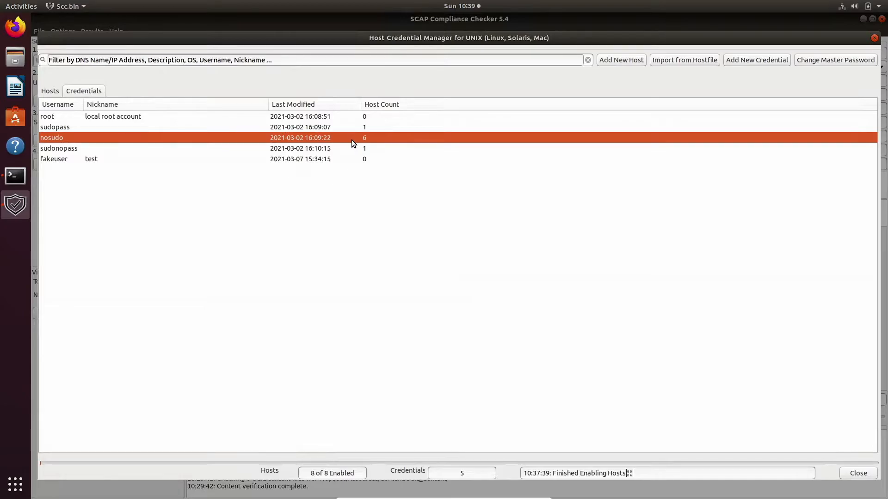
left_click(350, 148)
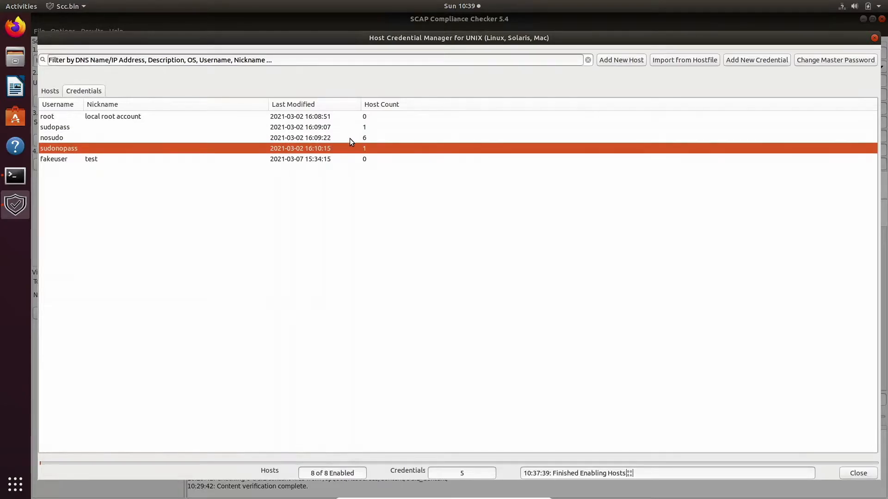
left_click(352, 127)
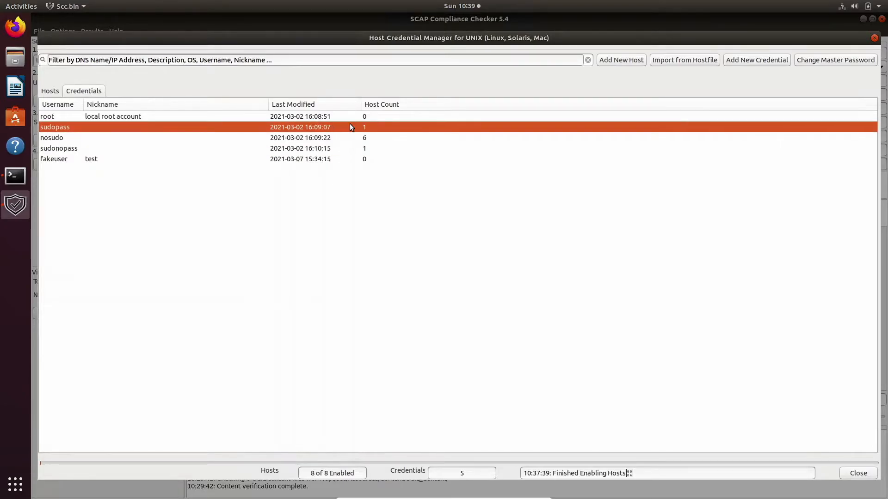
left_click(56, 92)
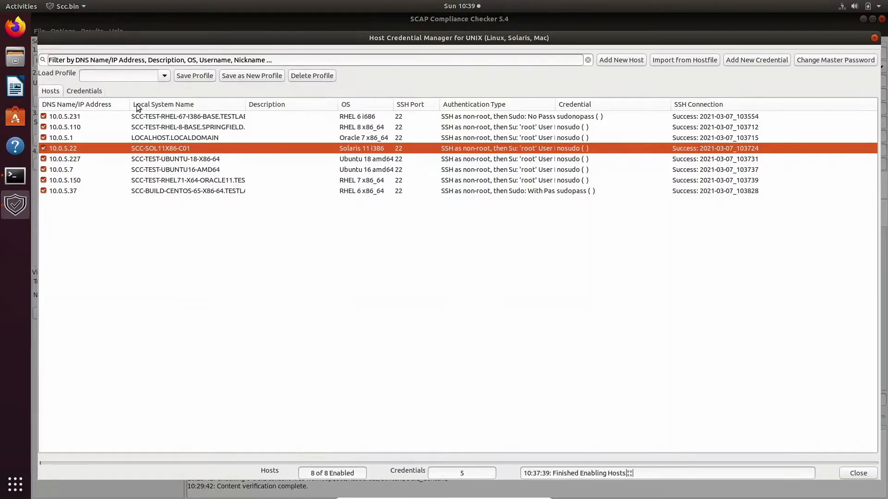
- Disable hosts 10.0.5.231, 10.0.5.110 and 10.0.5.1, then save the selection as profile 'test'
left_click(44, 116)
left_click(44, 128)
left_click(44, 138)
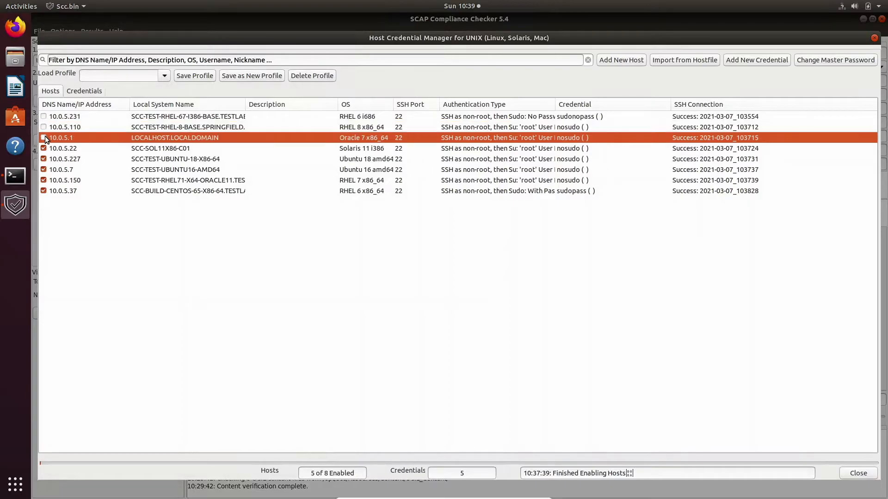
left_click(235, 78)
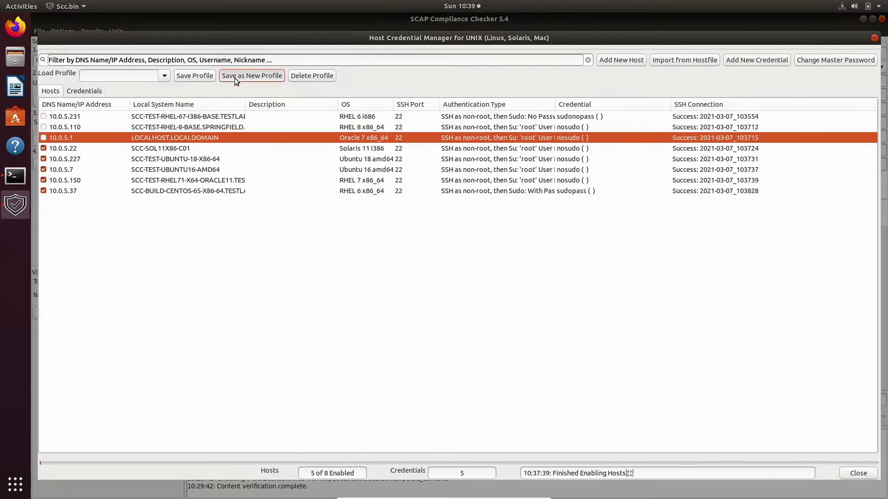
type("test")
left_click(509, 283)
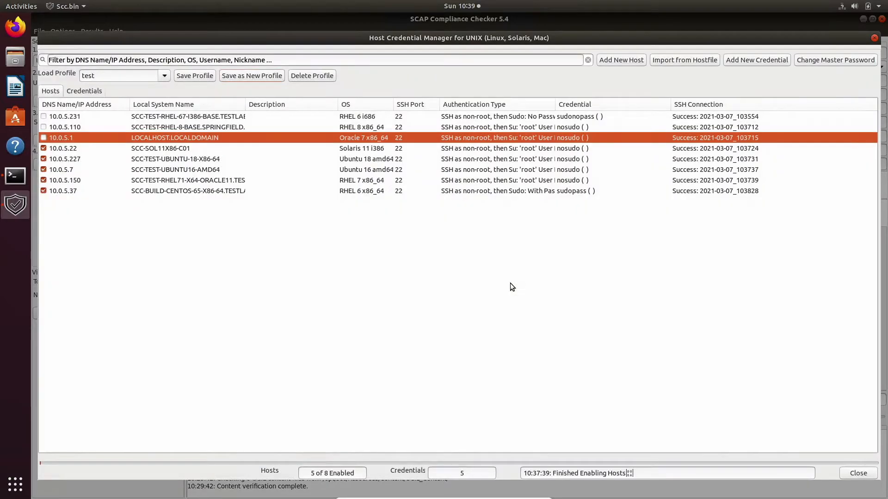
- Clear the profile selection, briefly load RHEL, then clear it so all eight hosts are enabled
left_click(163, 76)
left_click(159, 87)
left_click(165, 77)
left_click(148, 100)
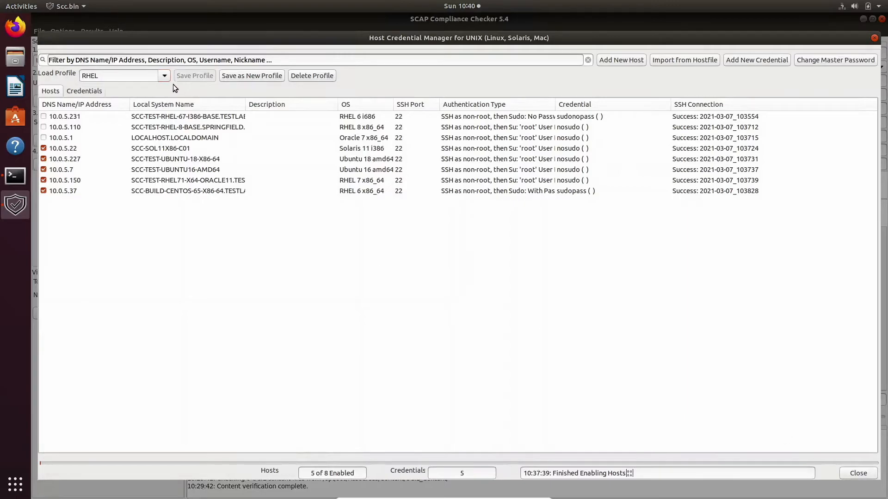
left_click(158, 75)
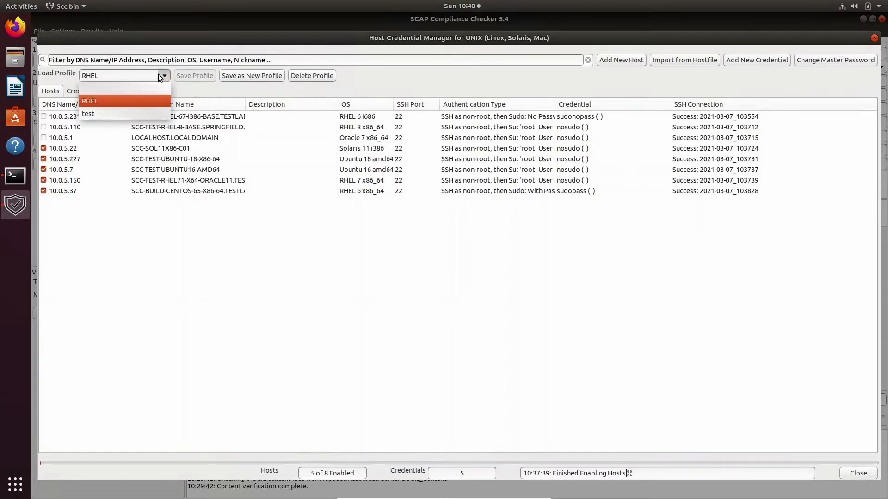
left_click(148, 83)
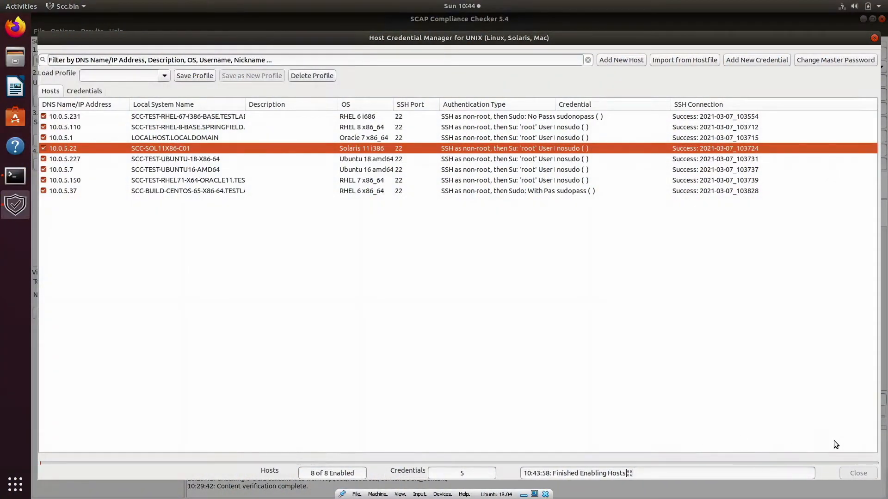
- Close the Host Credential Manager and start the SSH remote scan of the eight hosts
left_click(848, 474)
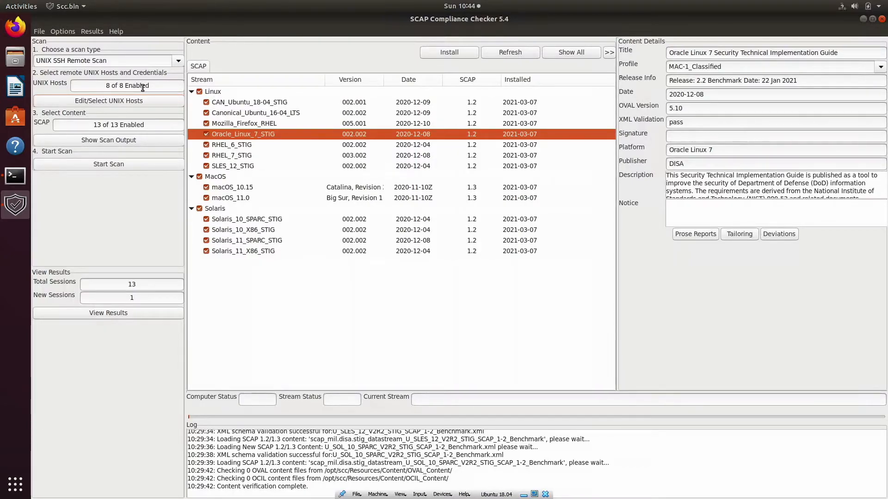
left_click(130, 167)
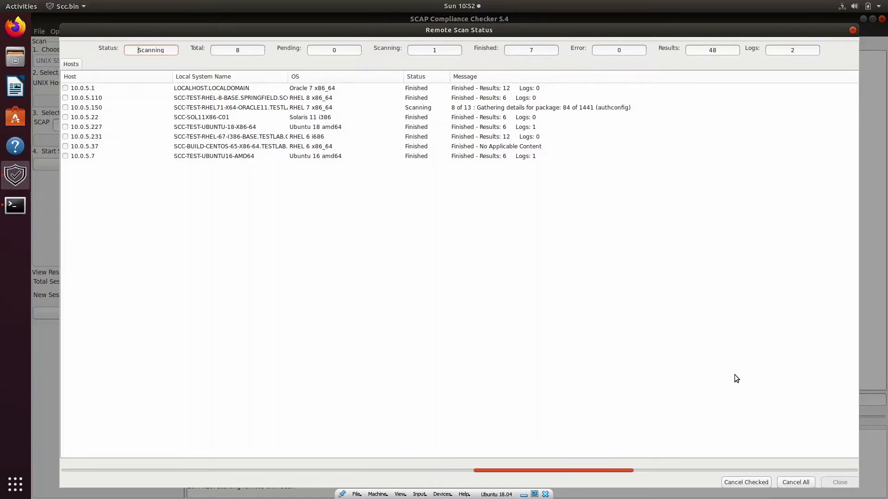
- Cancel the still-running scan of host 10.0.5.150 and confirm the cancellation
left_click(66, 107)
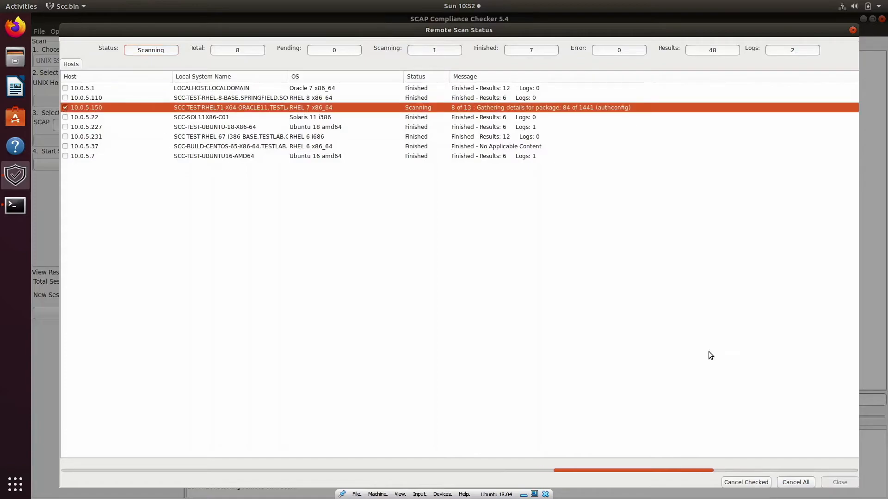
left_click(759, 482)
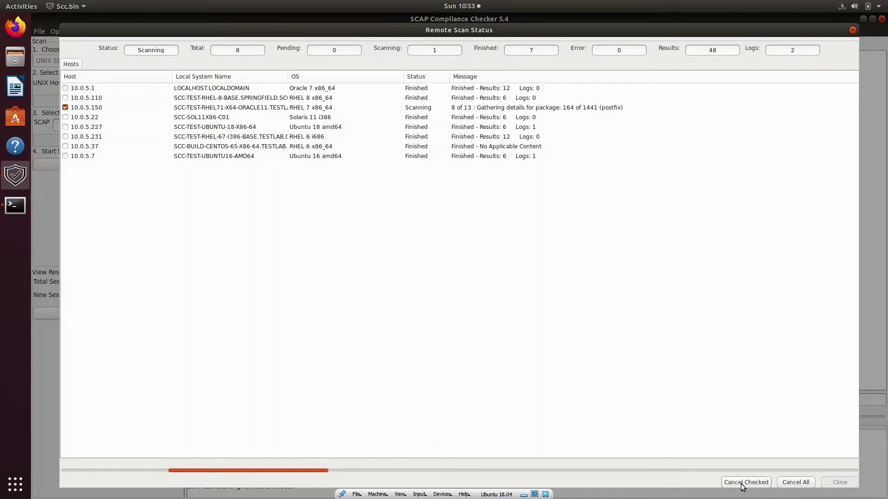
left_click(741, 483)
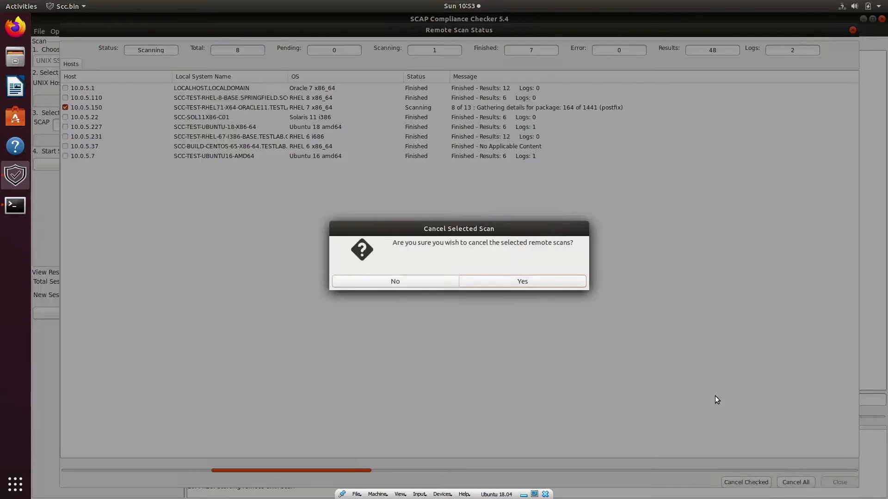
left_click(519, 282)
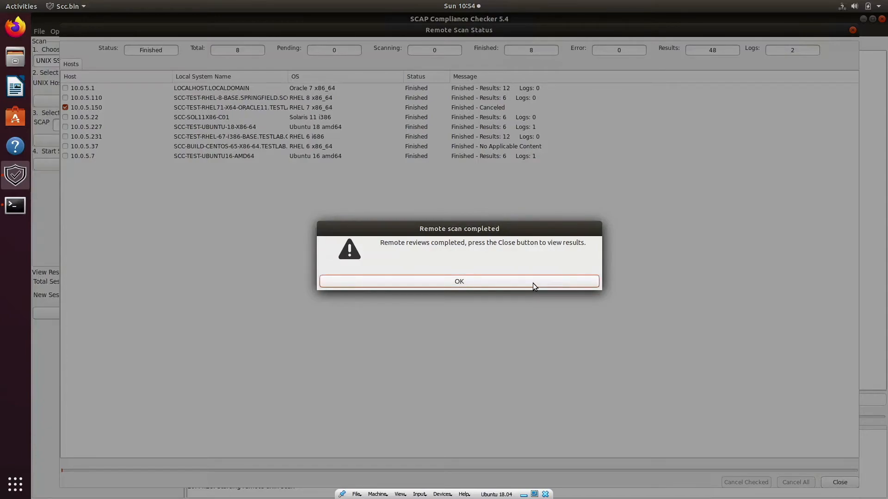
- Dismiss the scan-completed notice, close the Remote Scan Status window and open the results viewer
left_click(533, 283)
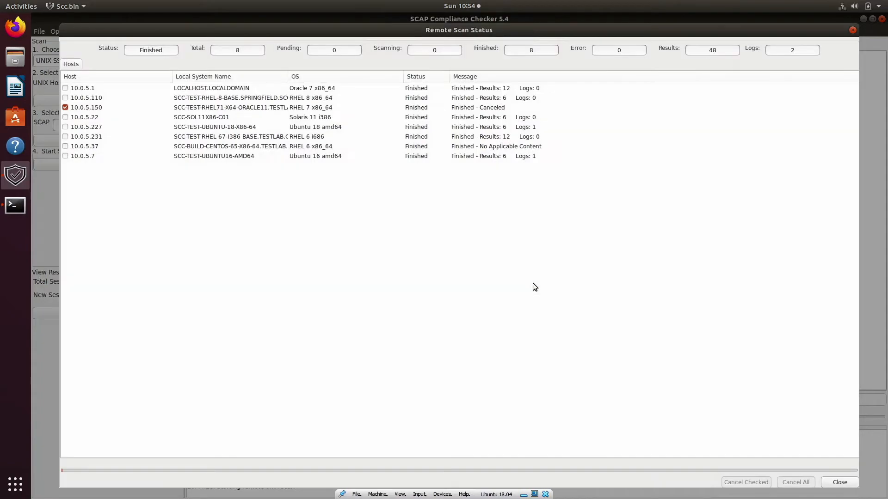
left_click(839, 482)
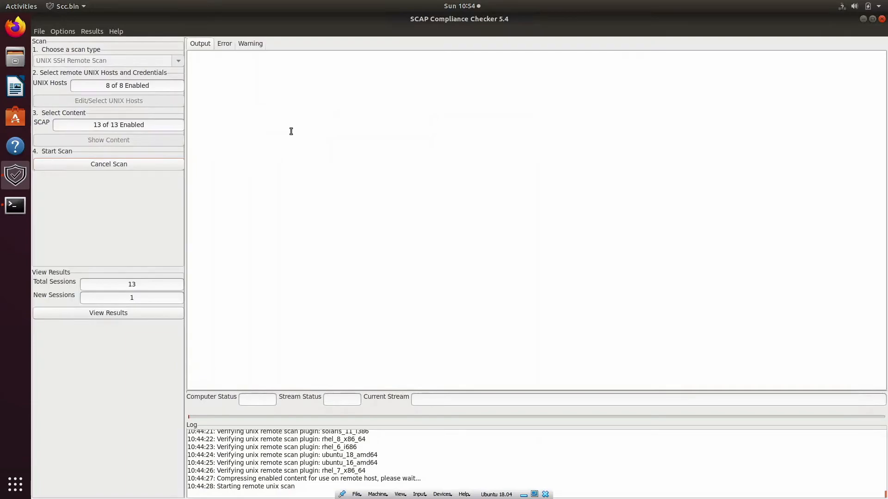
left_click(121, 313)
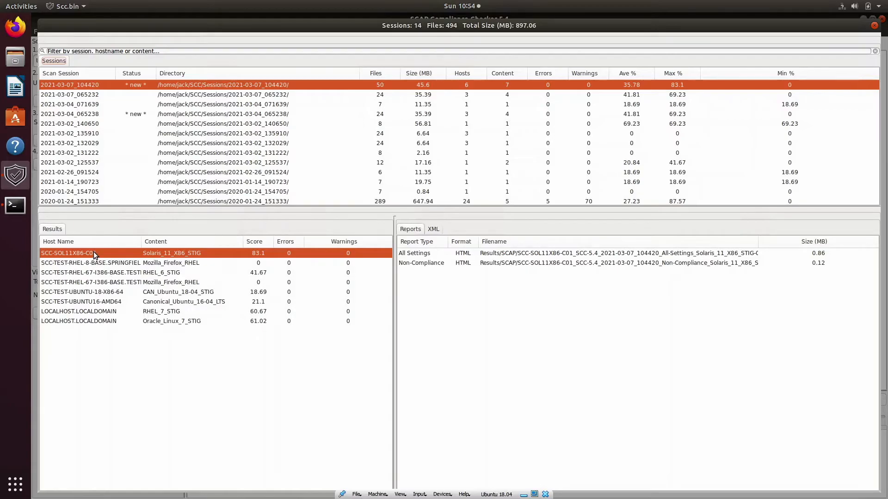
- Open the All Settings report for Solaris host SCC-SOL11X86-C01 (83.1%), then close it
left_click(184, 323)
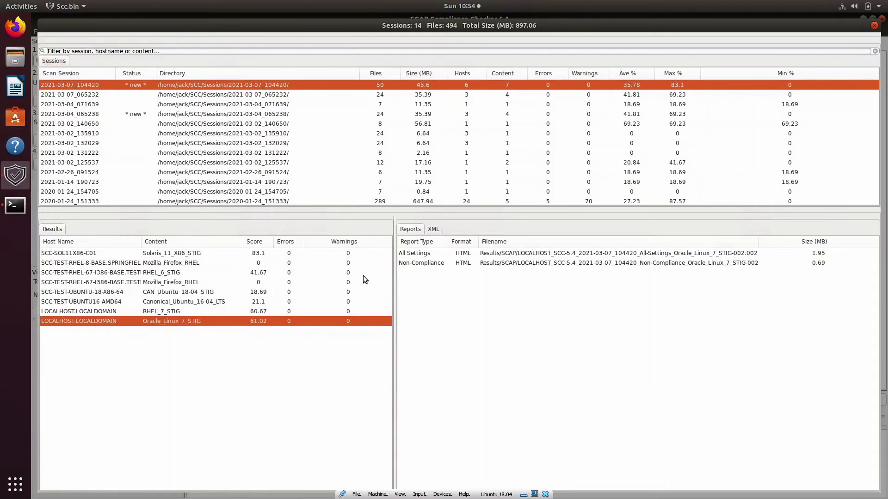
left_click(266, 254)
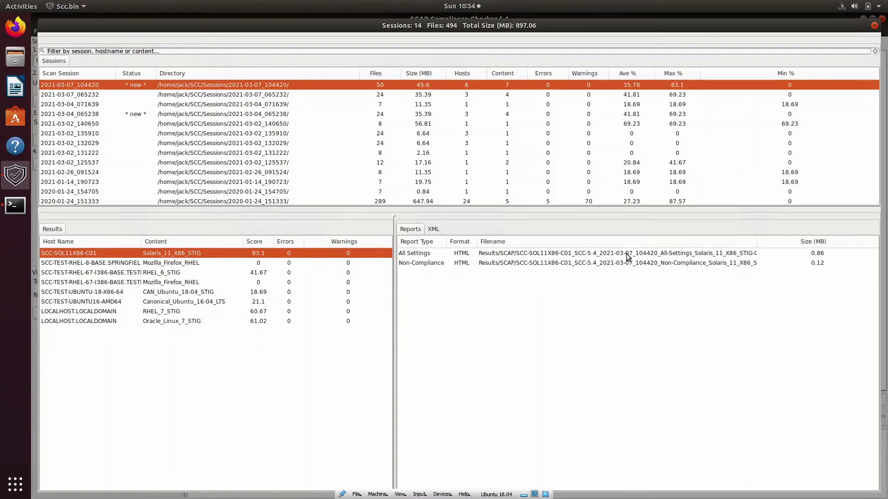
double_click(626, 254)
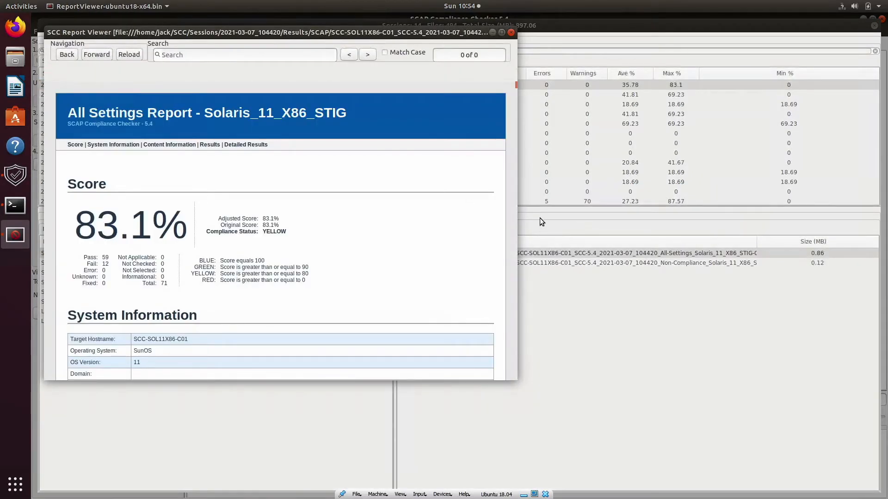
left_click(510, 33)
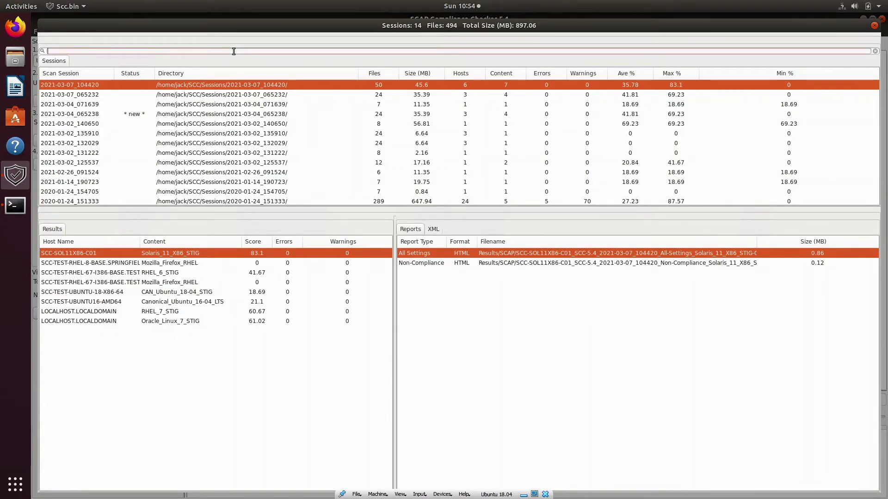
- Filter the session list by 'firefo' to find Firefox results, then trim the search
type("fi")
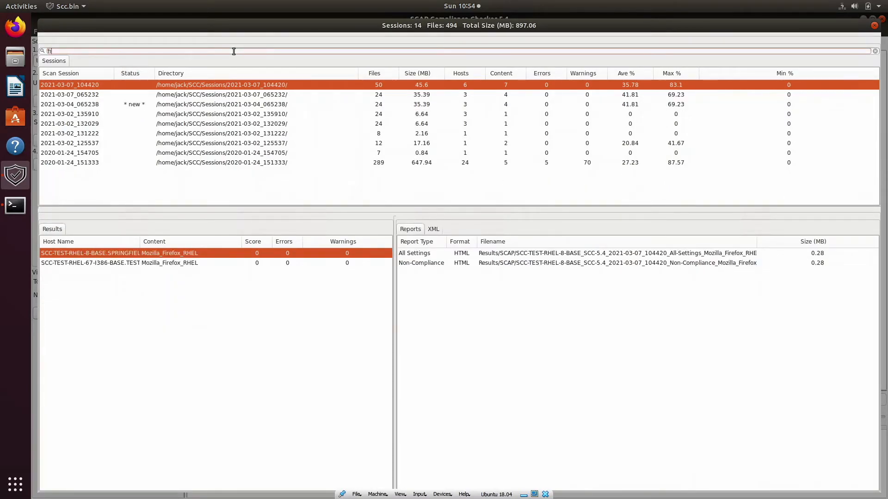
type("refo")
key("BackSpace")
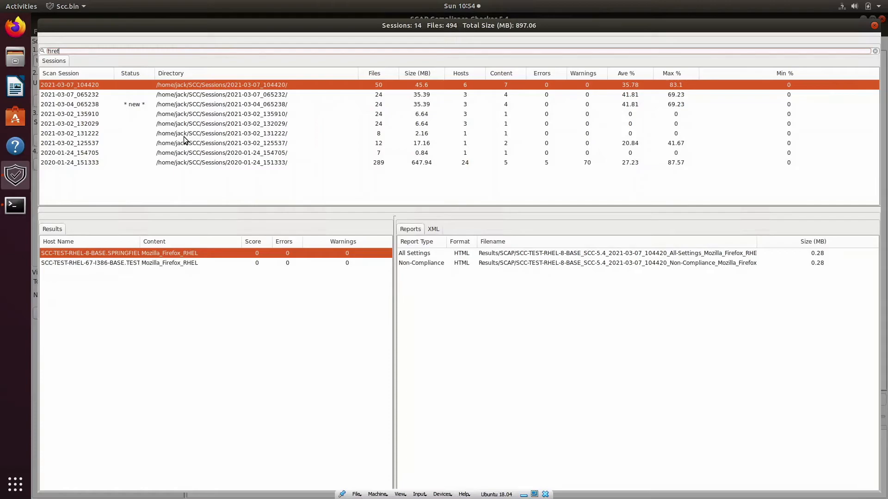
key("BackSpace")
key("BackSpace")
key("BackSpace")
key("BackSpace")
key("BackSpace")
- Filter by 'so' for Solaris, browse sessions 2021-03-07_065232 to 2020-01-24_151333, then clear the filter
type("solar")
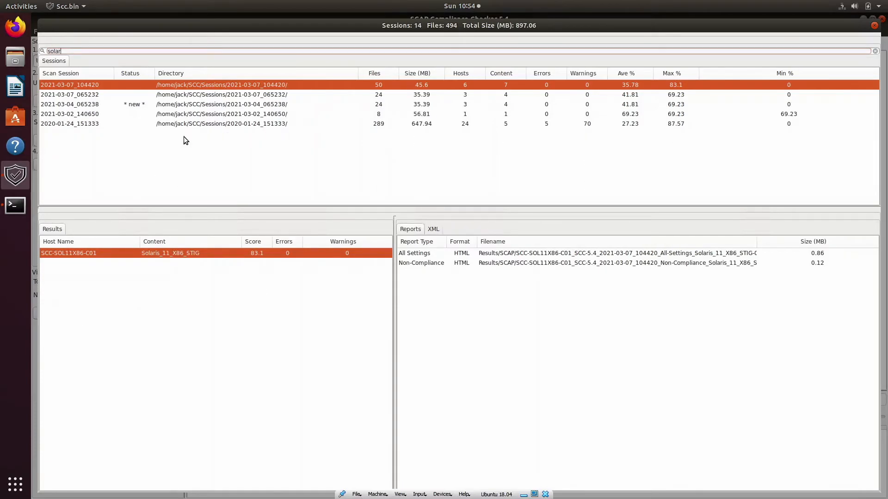
left_click(194, 95)
left_click(195, 106)
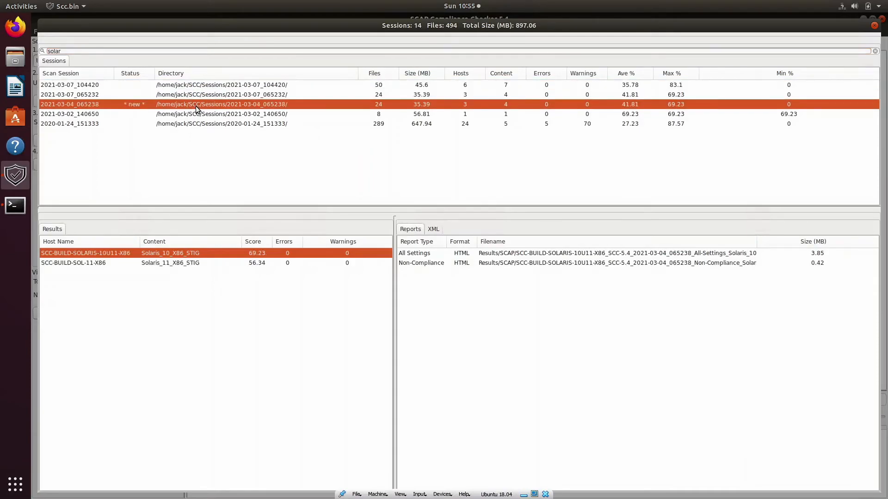
left_click(196, 114)
left_click(193, 124)
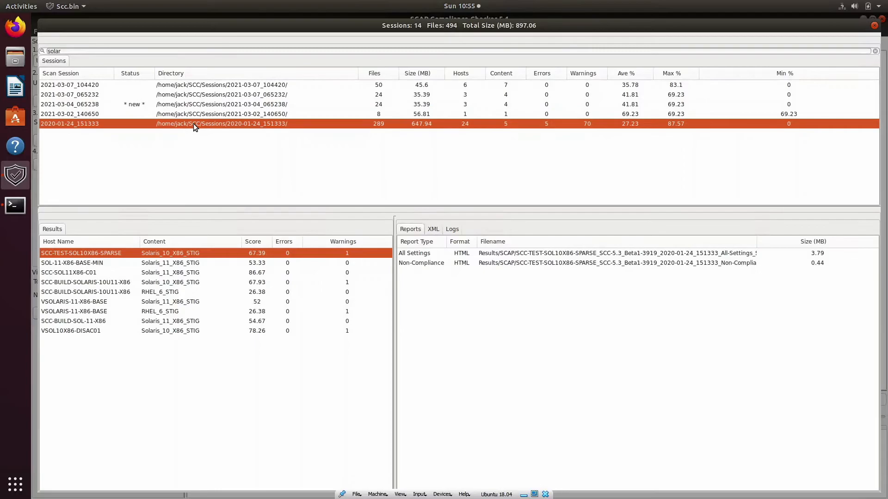
left_click(195, 86)
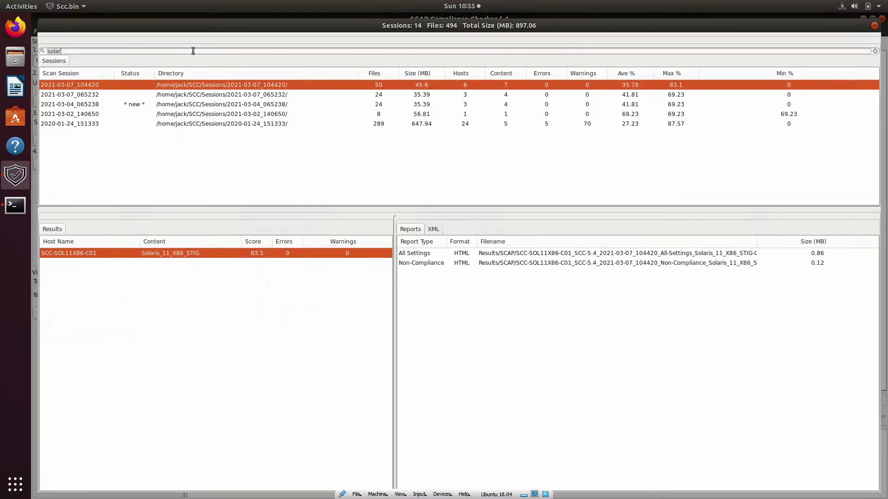
key("BackSpace")
key("BackSpace")
key("BackSpace")
key("BackSpace")
key("BackSpace")
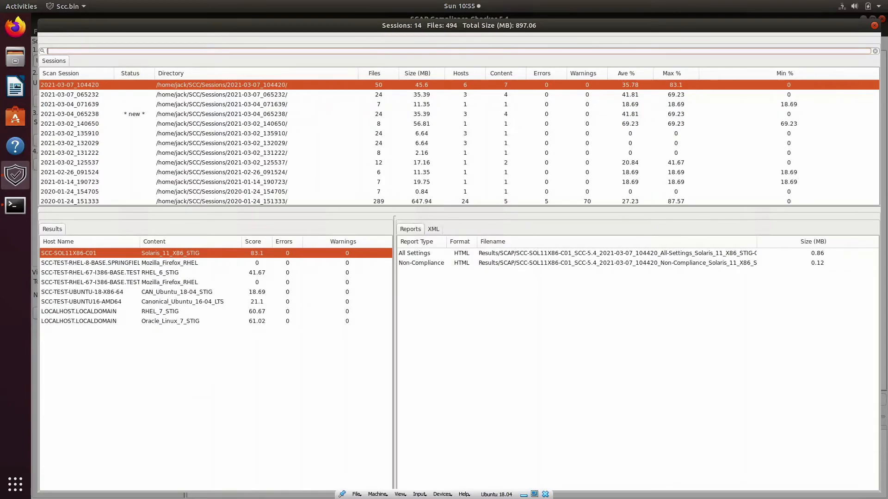
left_click(875, 26)
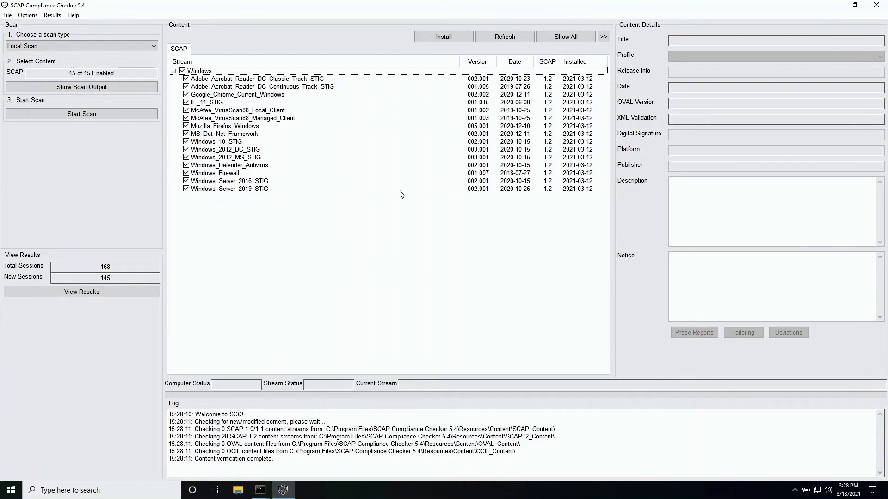
- Switch the scan type to UNIX SSH and Windows WMI Remote Scan
left_click(123, 48)
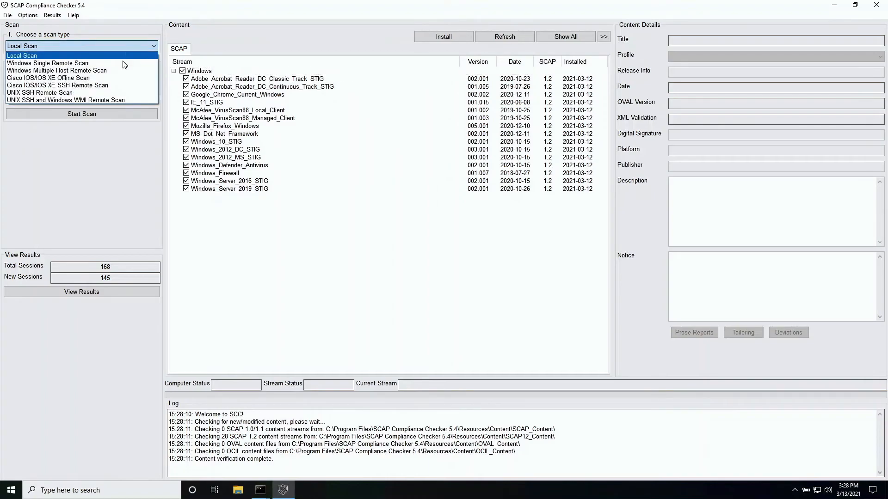
left_click(109, 99)
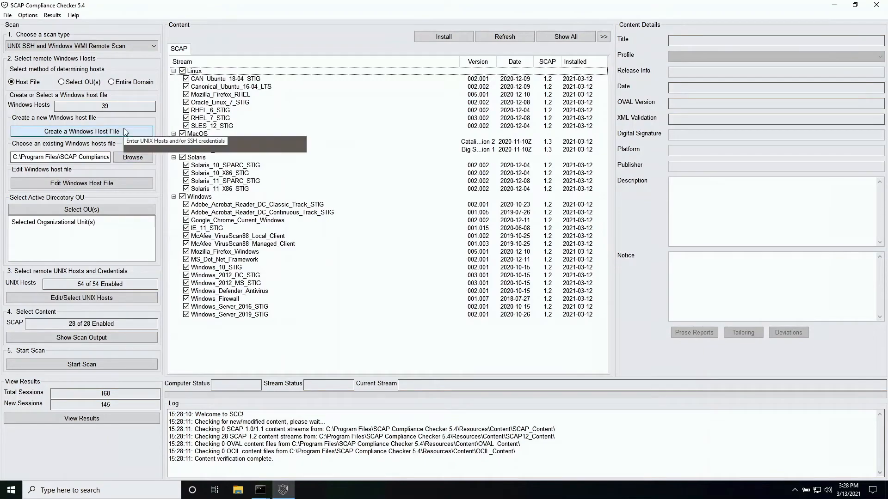
double_click(105, 106)
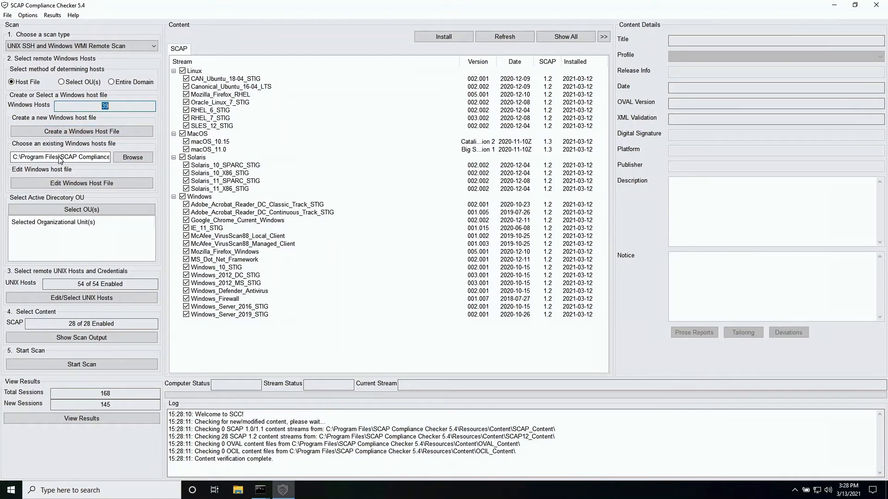
left_click(75, 183)
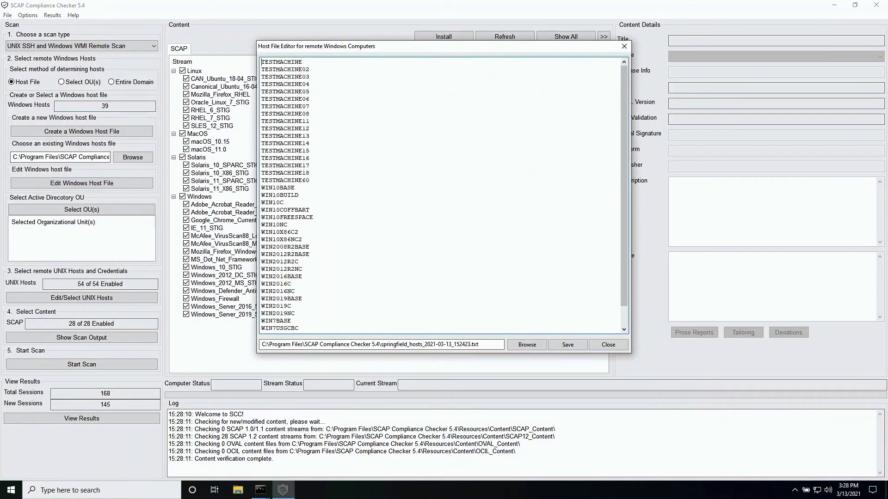
left_click(624, 47)
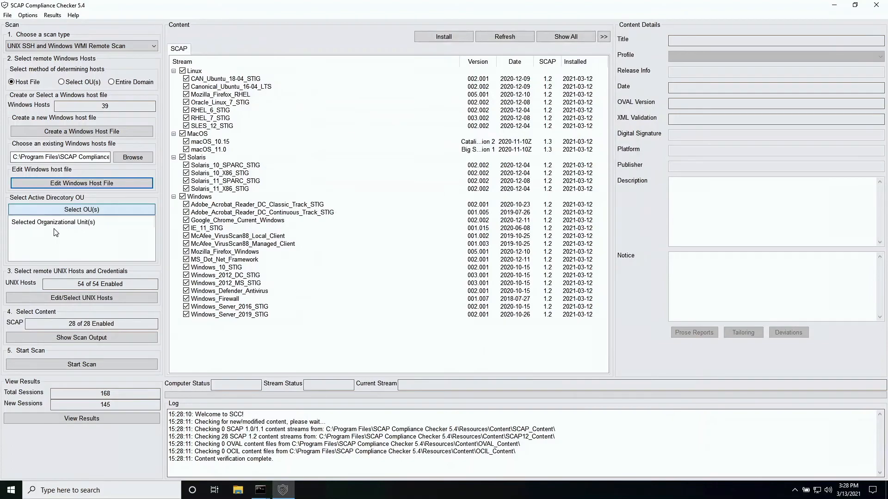
- Unlock the stored UNIX SSH credentials with the master password
left_click(62, 300)
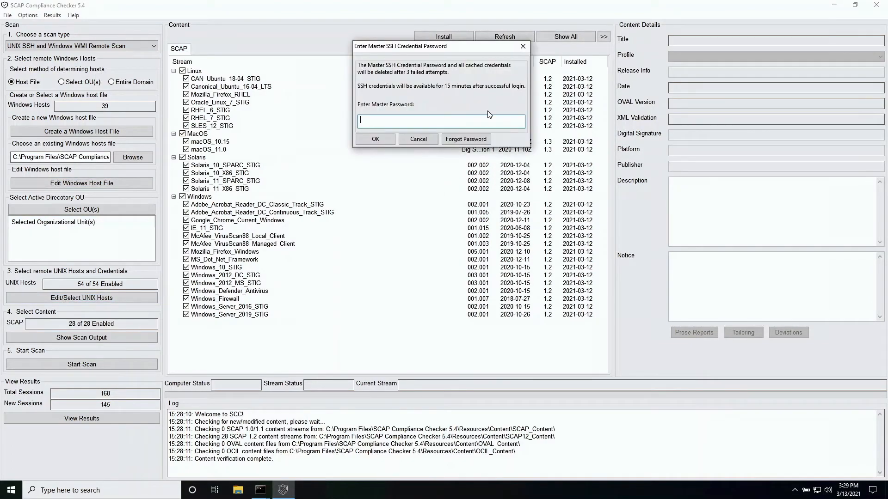
type("••")
left_click(388, 139)
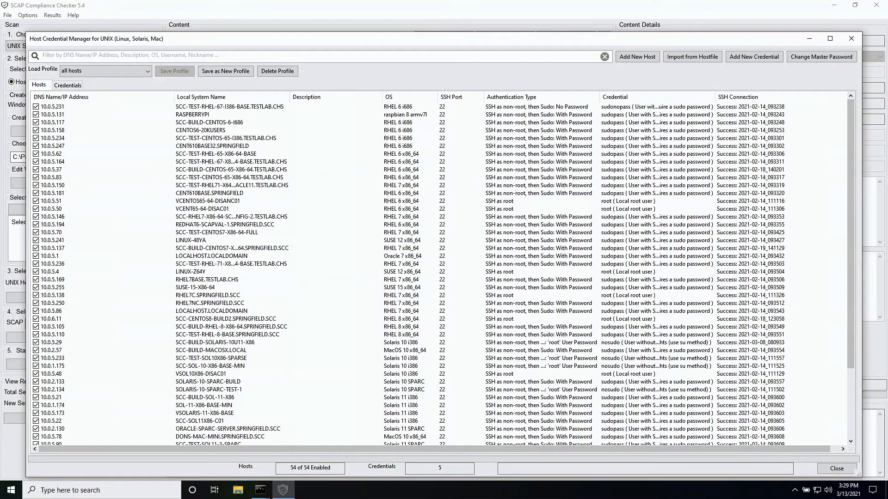
- Load the RHEL, solaris and then all-hosts profiles, sorting the hosts by operating system
left_click(108, 70)
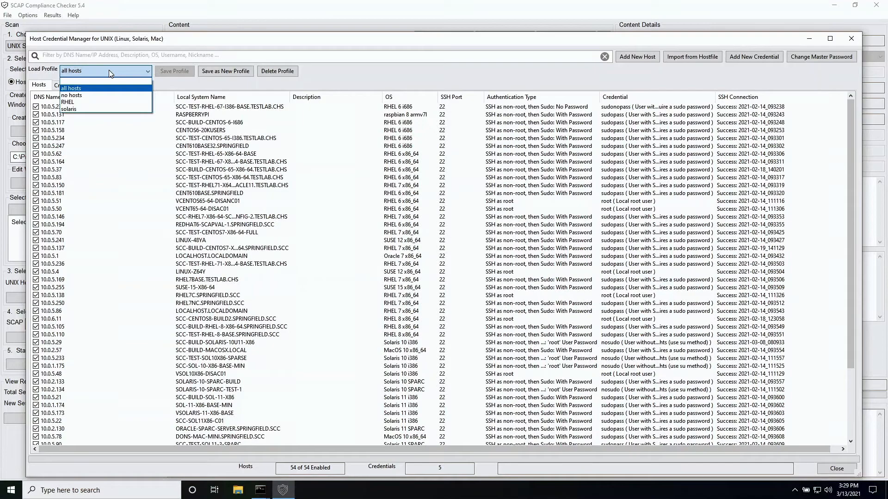
left_click(85, 102)
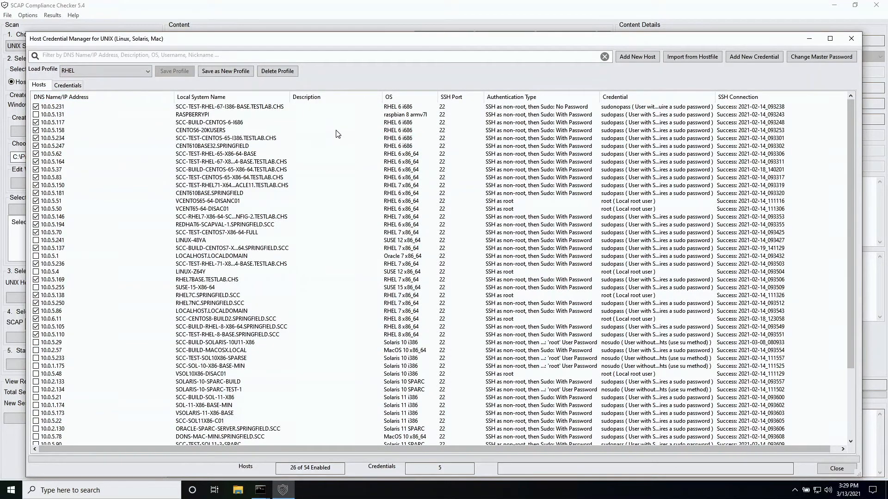
left_click(401, 97)
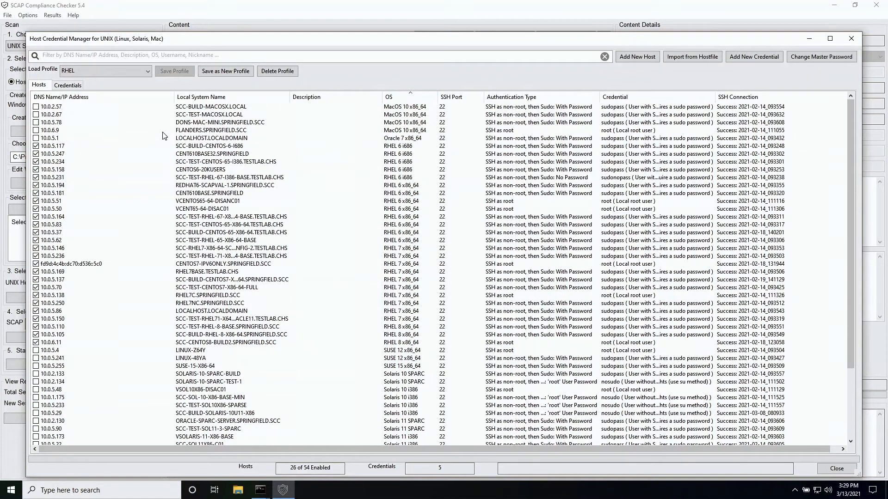
left_click(138, 71)
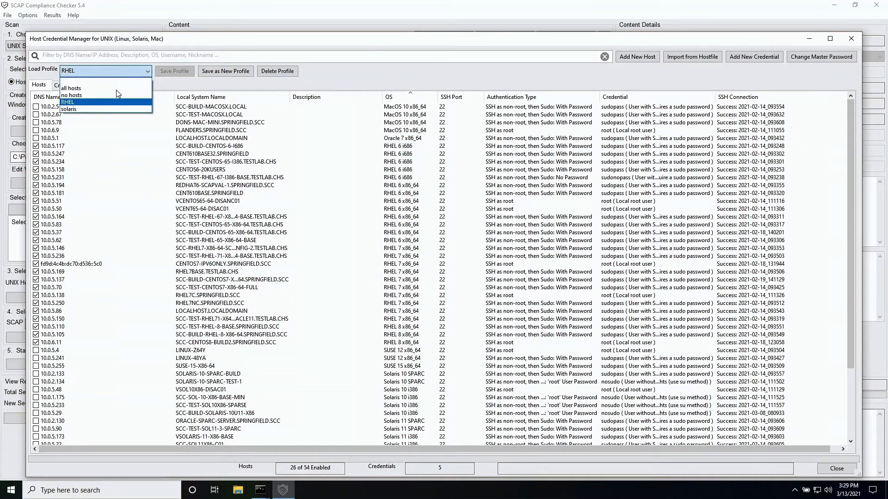
left_click(102, 110)
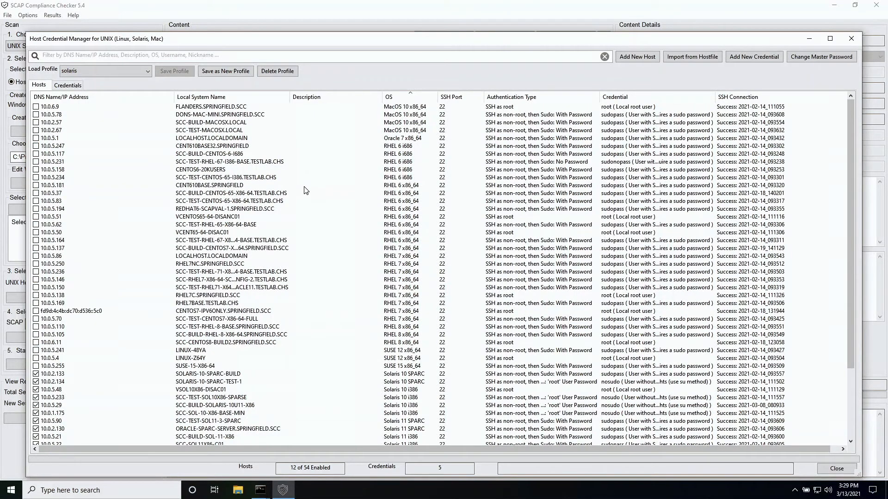
scroll(305, 190, "down", 4)
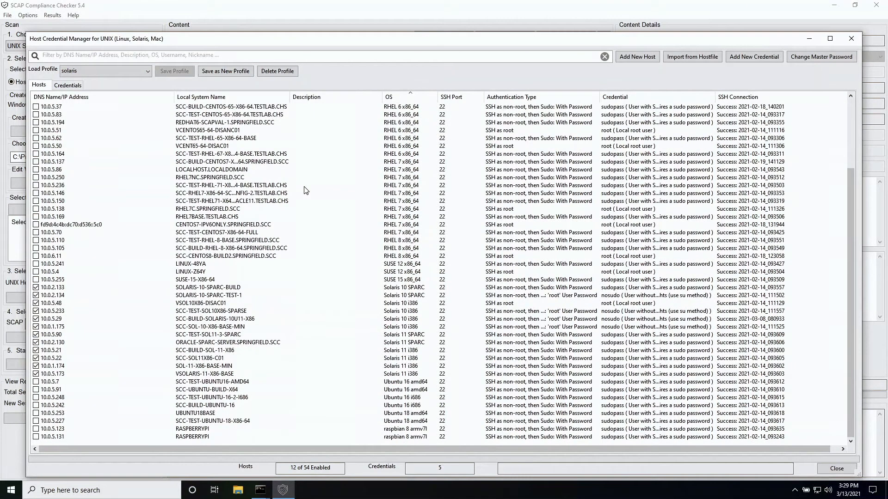
left_click(145, 71)
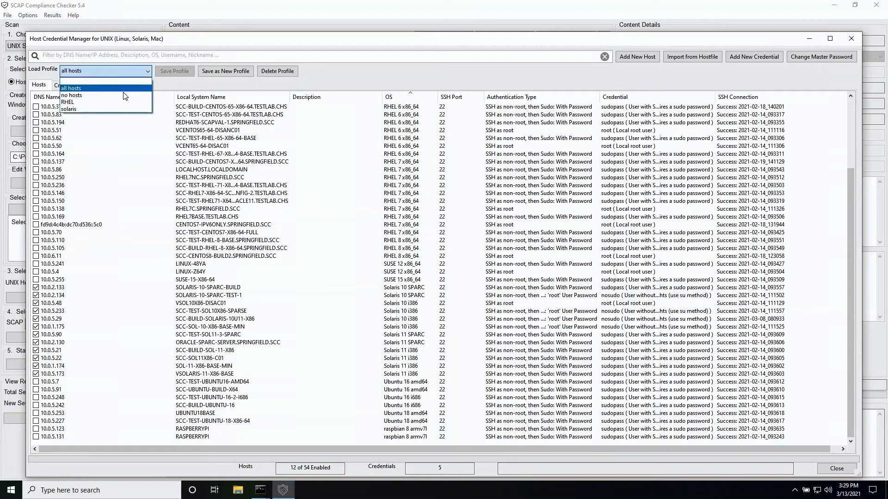
left_click(123, 92)
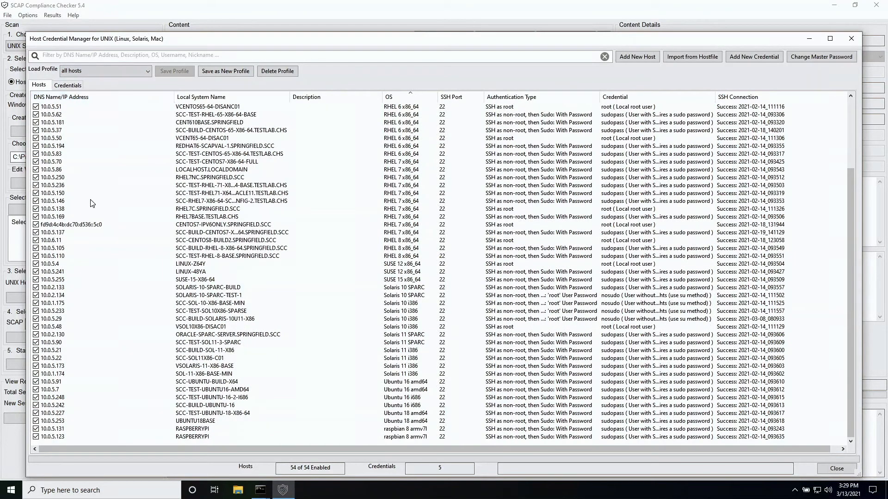
scroll(92, 204, "up", 4)
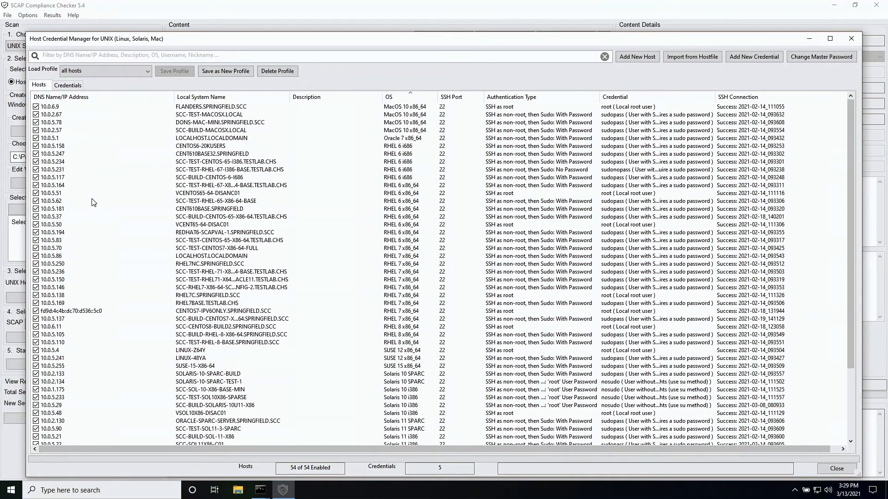
- Save all 54 UNIX hosts as profile 'test' and close the manager, declining the duplicate-names warning
left_click(226, 71)
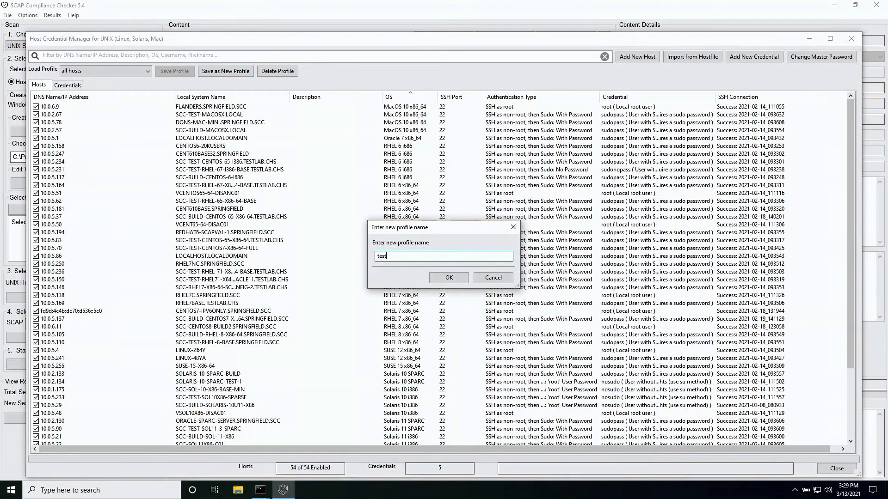
left_click(437, 276)
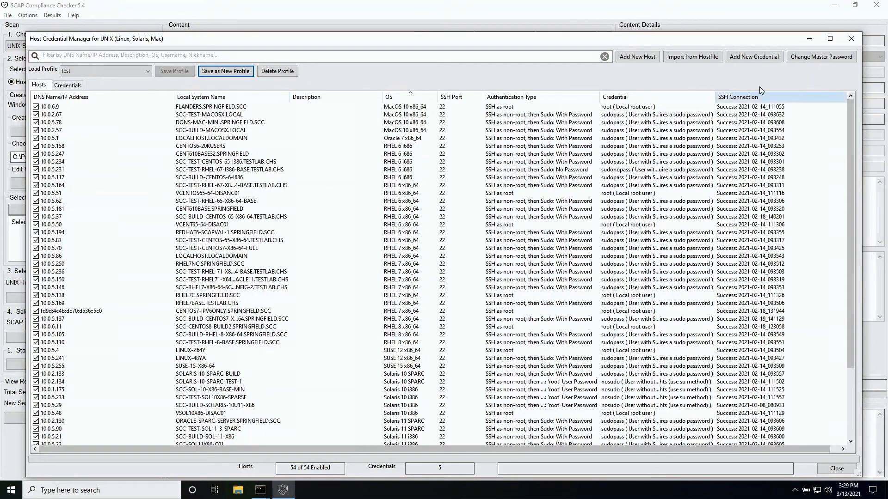
left_click(852, 44)
left_click(517, 290)
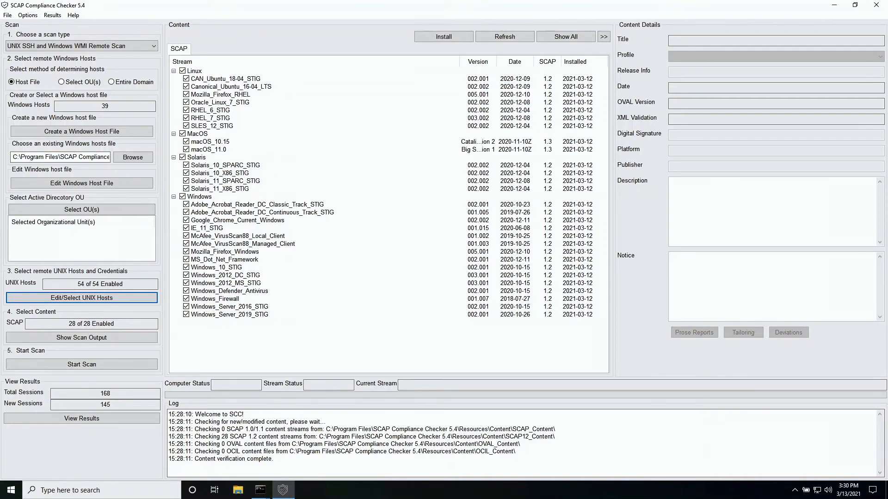
- Start the combined remote scan of all 93 Windows and UNIX hosts
left_click(91, 367)
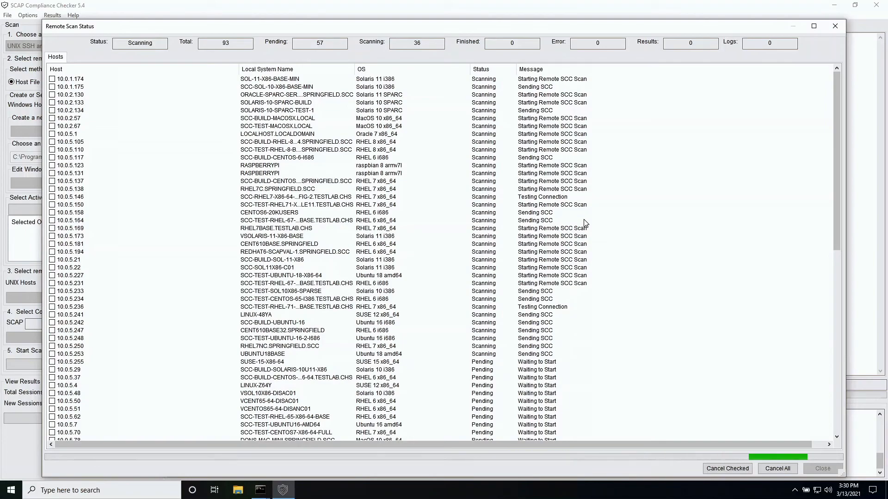
scroll(585, 223, "down", 6)
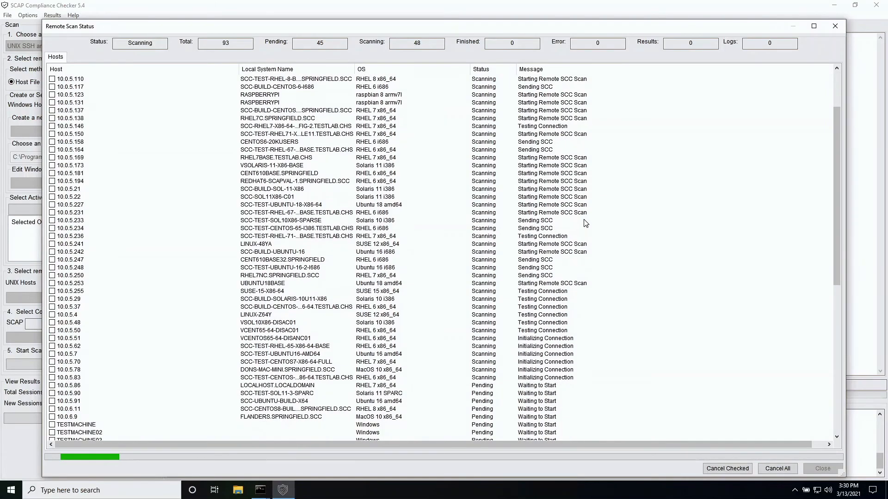
- Scroll through the scanning hosts and sort the list by operating system
scroll(586, 223, "down", 1)
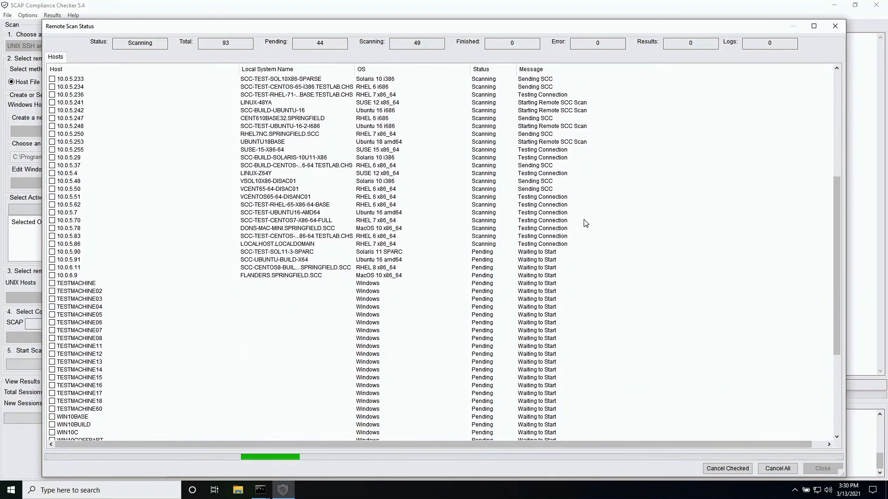
scroll(586, 223, "down", 4)
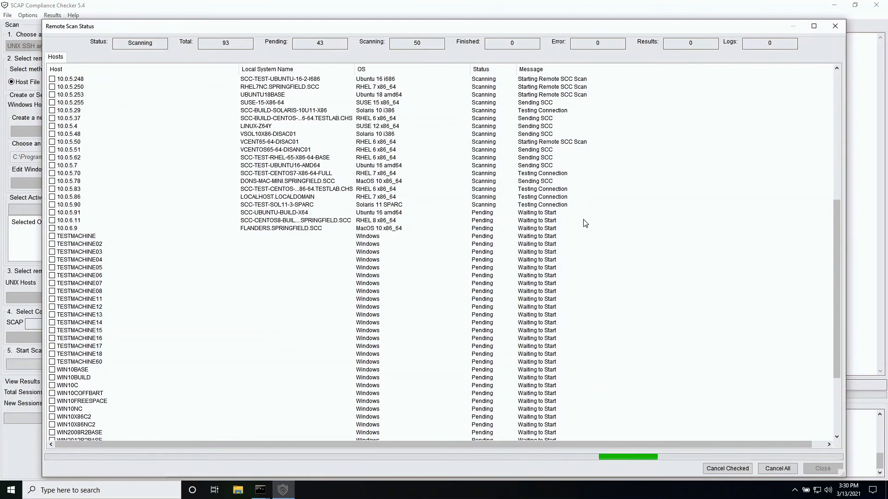
scroll(585, 223, "up", 4)
scroll(584, 223, "up", 5)
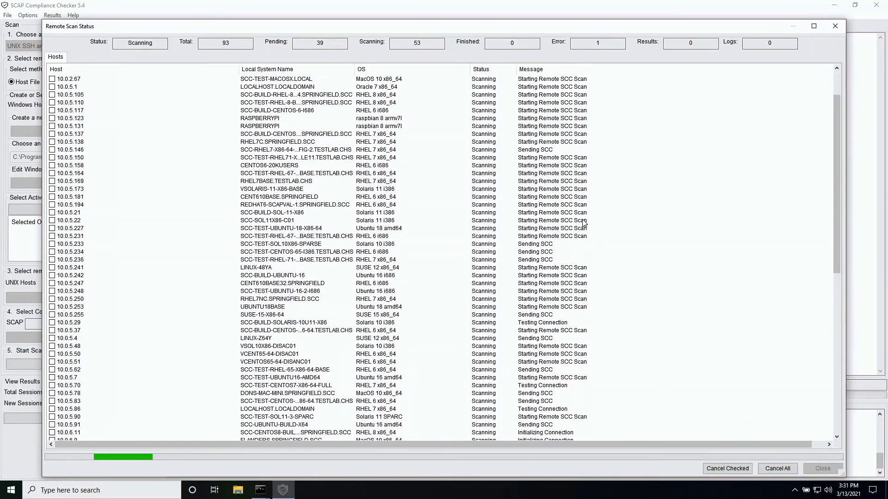
left_click(432, 73)
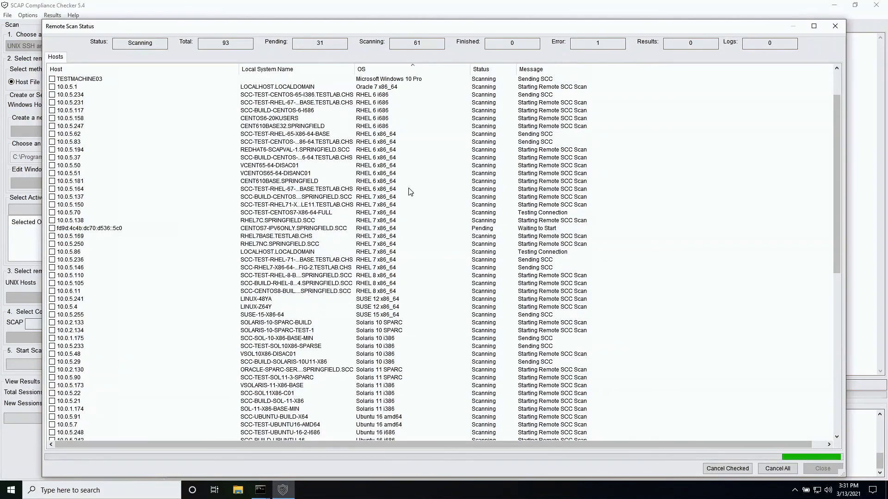
- Re-sort the 93 hosts by status message and scroll to review their progress
scroll(416, 185, "down", 5)
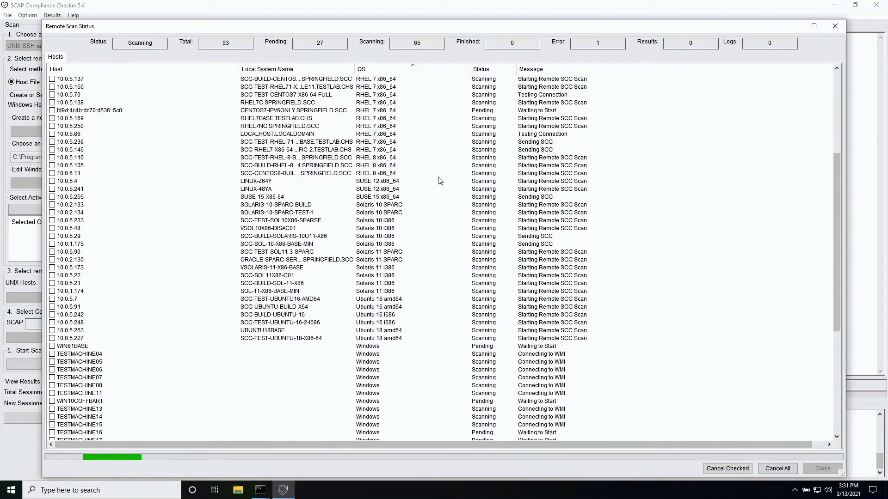
scroll(439, 178, "up", 4)
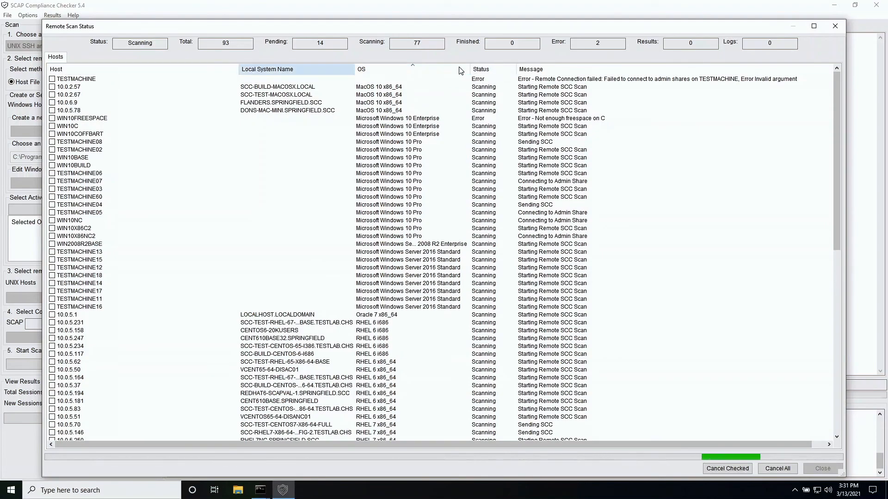
left_click(546, 70)
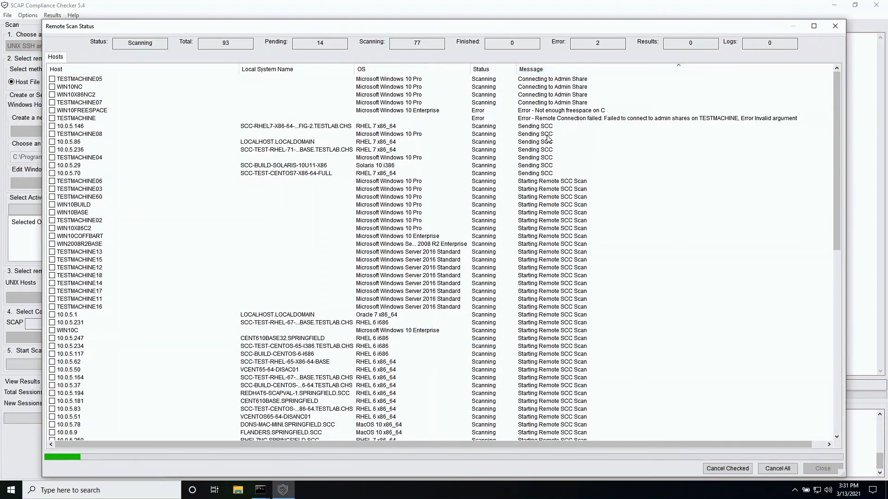
scroll(548, 139, "down", 10)
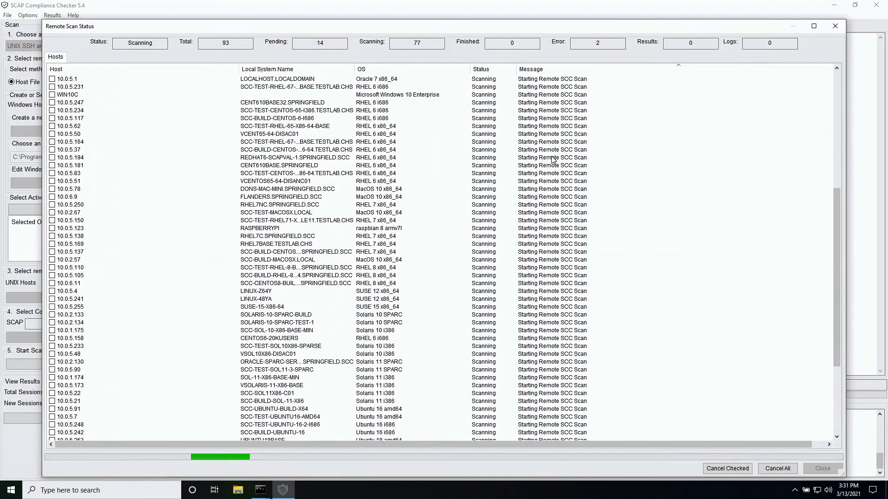
scroll(554, 160, "down", 3)
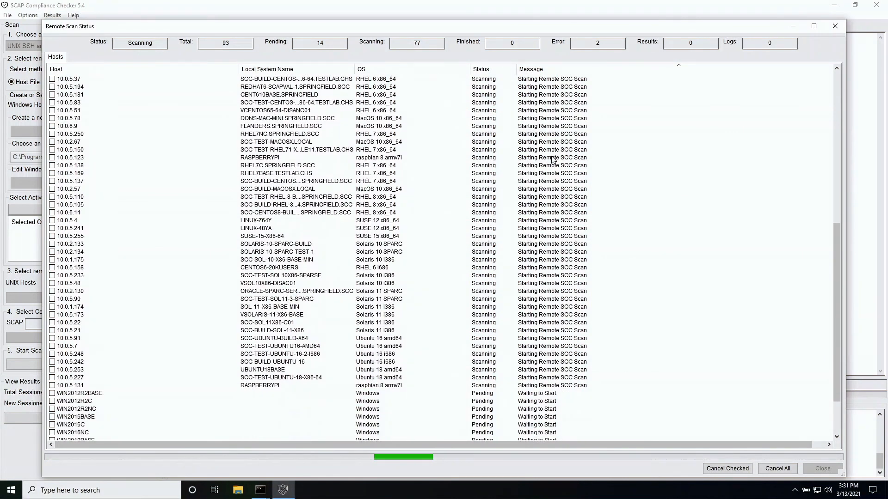